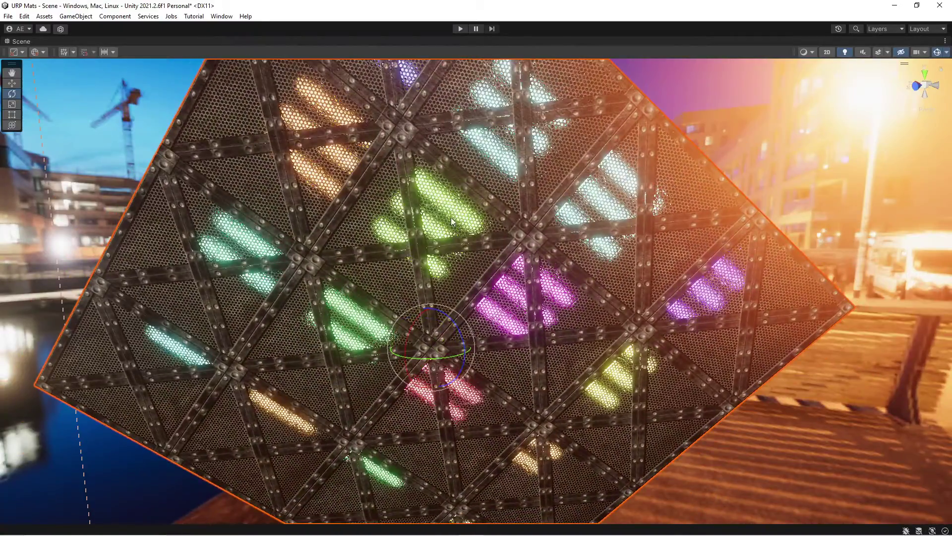
# Restore the editor layout and show the Parallax Panel's Parallax Amount -0.82, Light Tiling 4, Emission 25.63
pyautogui.hotkey('shift', 'space')
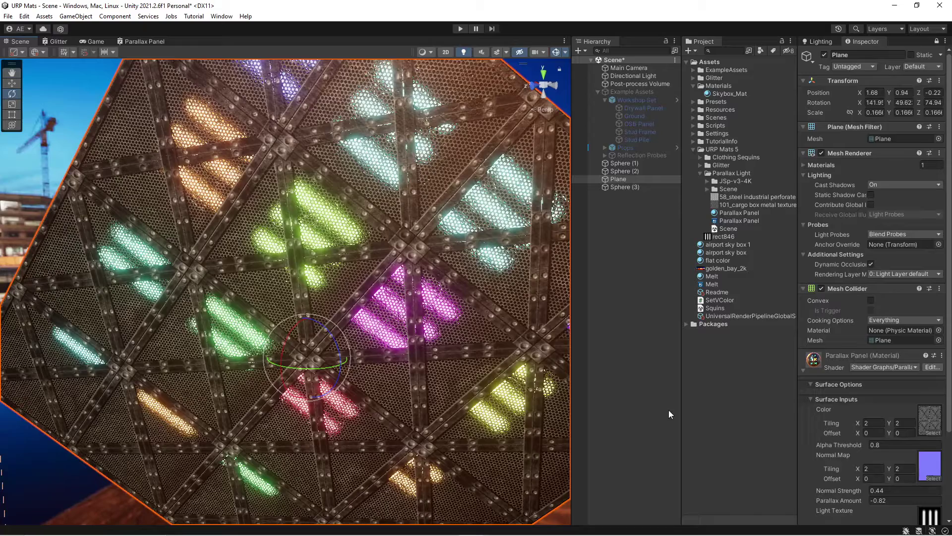
pyautogui.scroll(-5, 895, 466)
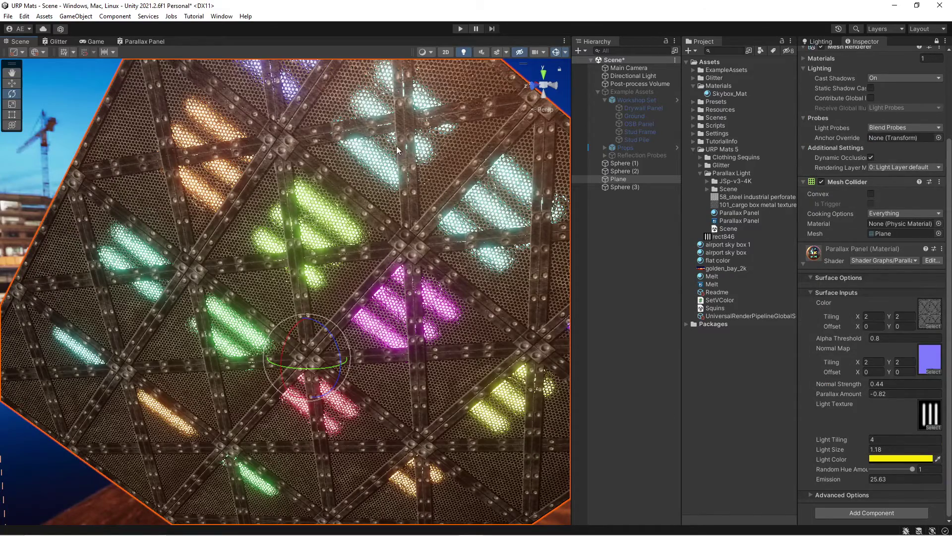
pyautogui.keyDown('alt'); pyautogui.moveTo(397, 148); pyautogui.dragTo(619, 292); pyautogui.keyUp('alt')
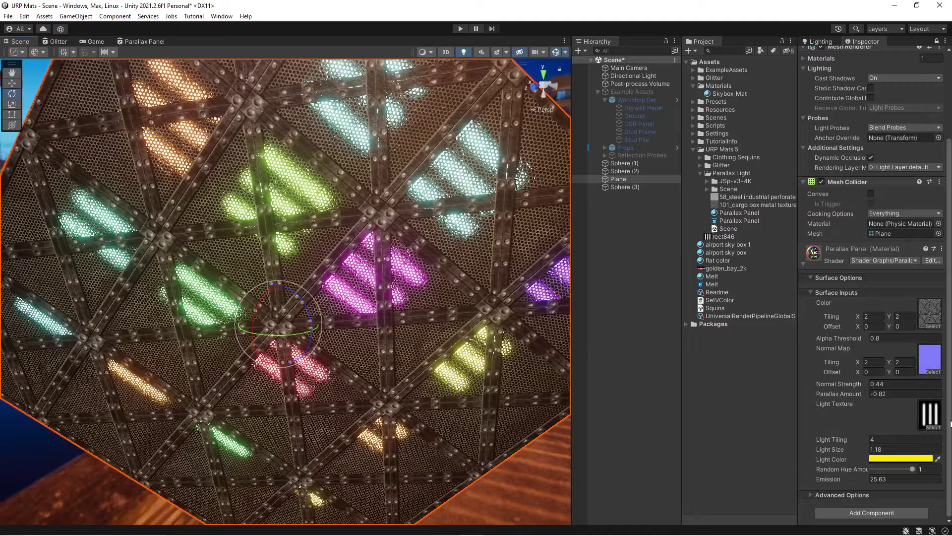
# Set the Light Texture to the Unity logo after trying the number 3 and 2 images
pyautogui.click(934, 427)
pyautogui.scroll(5, 768, 367)
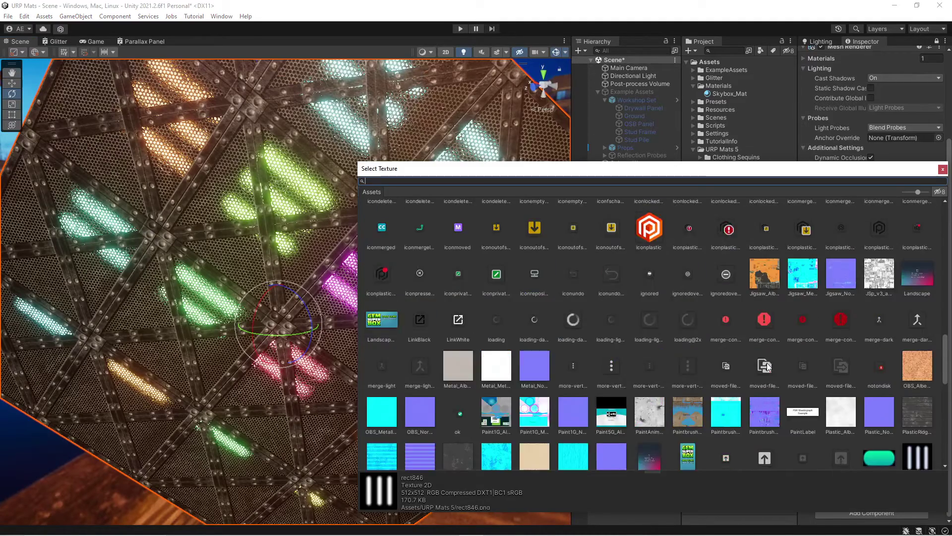
pyautogui.scroll(10, 768, 367)
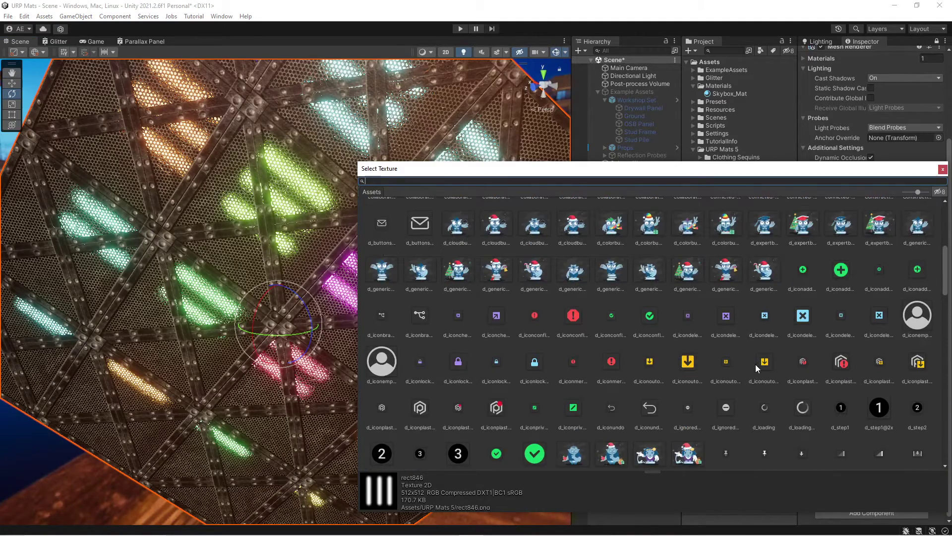
pyautogui.scroll(-1, 501, 431)
pyautogui.click(458, 394)
pyautogui.click(385, 396)
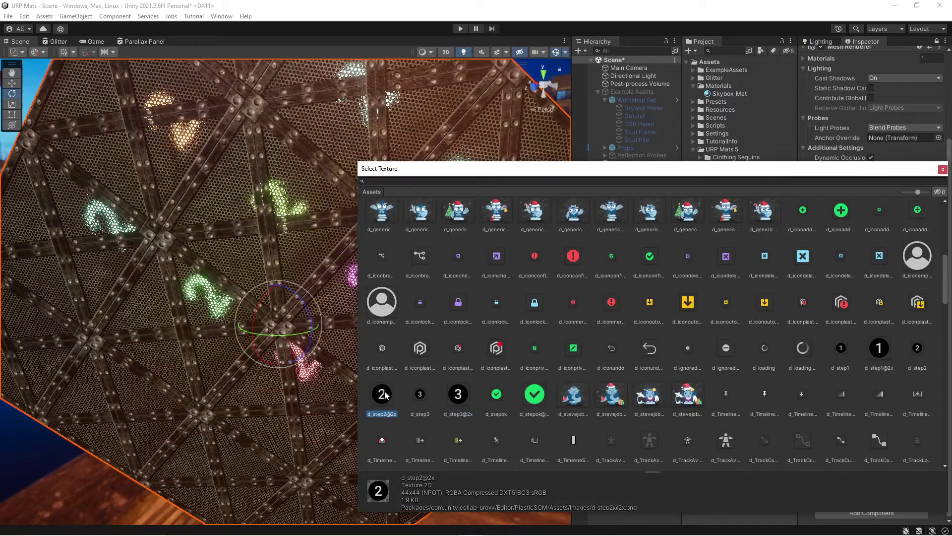
pyautogui.scroll(7, 783, 366)
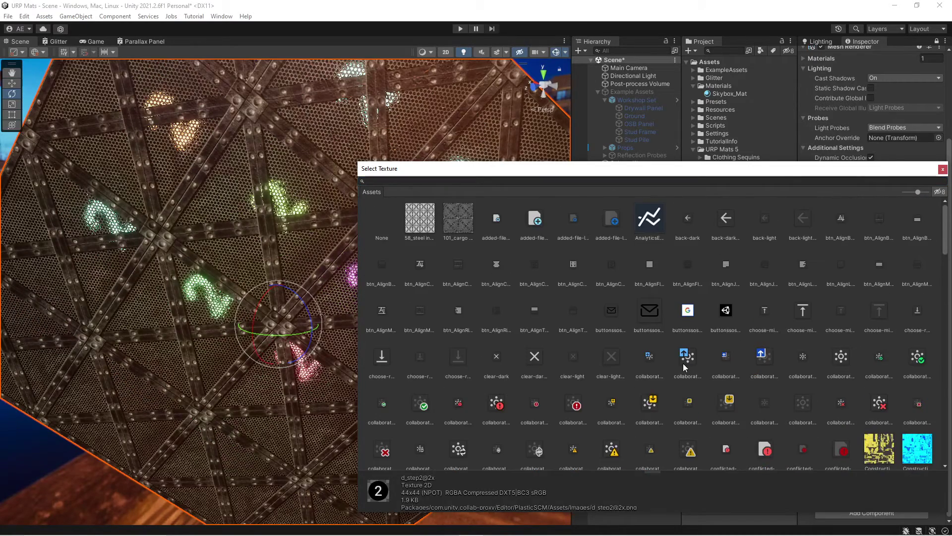
pyautogui.scroll(-2, 506, 331)
pyautogui.scroll(3, 746, 324)
pyautogui.click(724, 310)
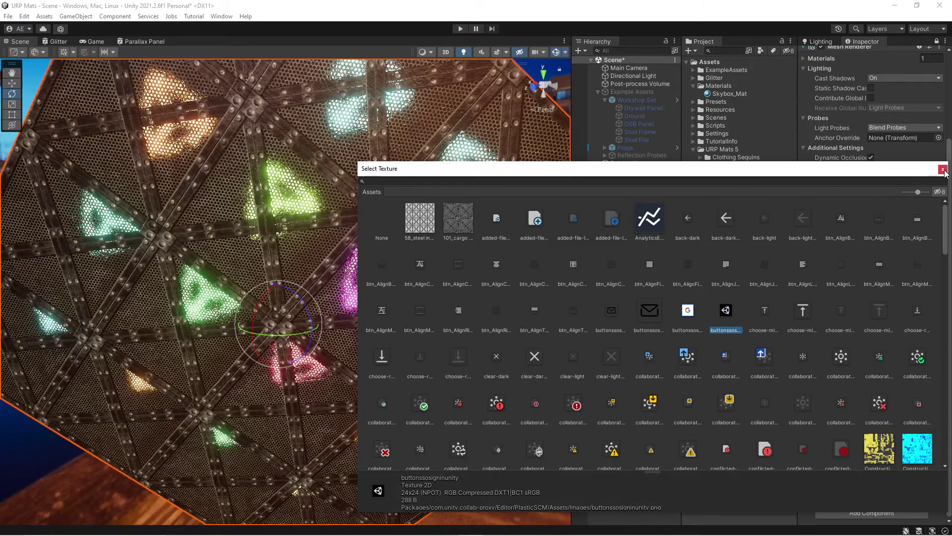
pyautogui.moveTo(317, 199)
pyautogui.keyDown('alt'); pyautogui.mouseDown()
pyautogui.moveTo(329, 185)
pyautogui.moveTo(325, 192)
pyautogui.mouseUp(); pyautogui.keyUp('alt')
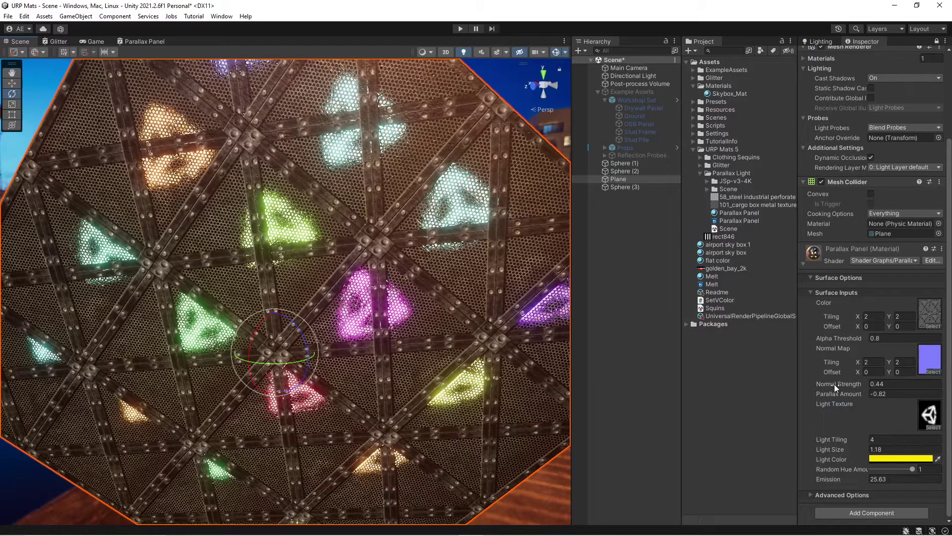
# Strengthen the normal map and set Parallax Amount to -0.51, keeping Light Tiling at 4
pyautogui.moveTo(835, 383); pyautogui.dragTo(852, 395)
pyautogui.keyDown('alt'); pyautogui.moveTo(273, 337); pyautogui.dragTo(318, 322); pyautogui.keyUp('alt')
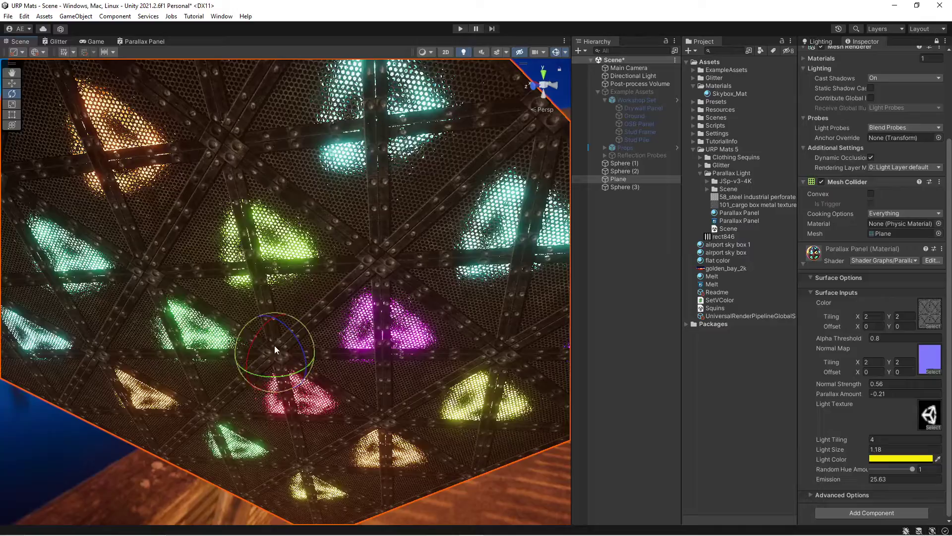
pyautogui.moveTo(846, 394)
pyautogui.mouseDown()
pyautogui.moveTo(823, 395)
pyautogui.moveTo(837, 396)
pyautogui.mouseUp()
pyautogui.moveTo(296, 346)
pyautogui.keyDown('alt'); pyautogui.mouseDown()
pyautogui.moveTo(314, 314)
pyautogui.moveTo(280, 340)
pyautogui.mouseUp(); pyautogui.keyUp('alt')
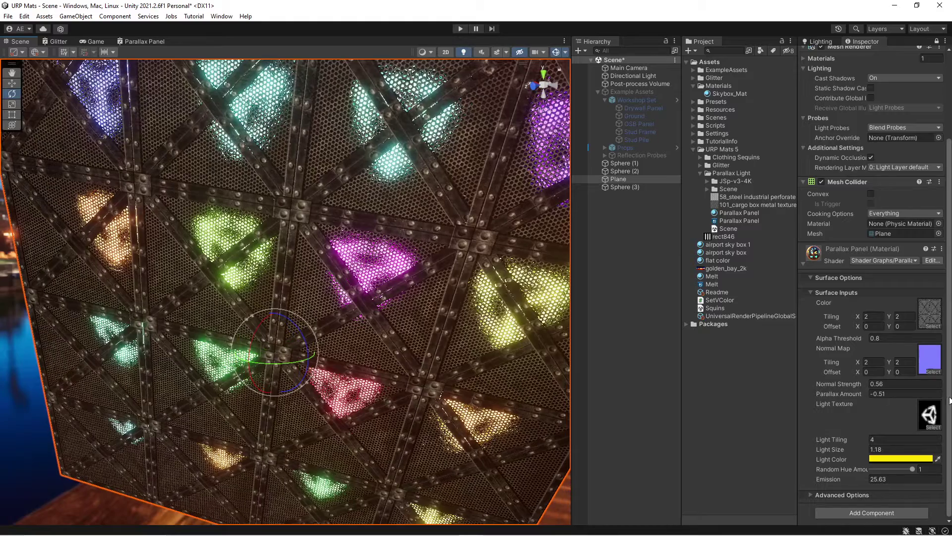
pyautogui.moveTo(826, 440)
pyautogui.mouseDown()
pyautogui.moveTo(846, 439)
pyautogui.moveTo(828, 449)
pyautogui.mouseUp()
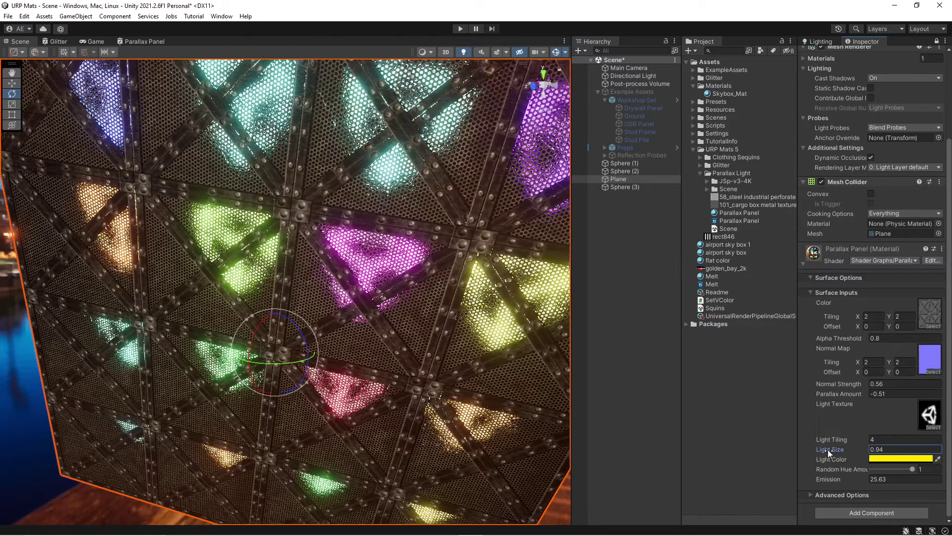
# Change the Light Color from yellow to orange and raise Emission to 26.87
pyautogui.click(868, 460)
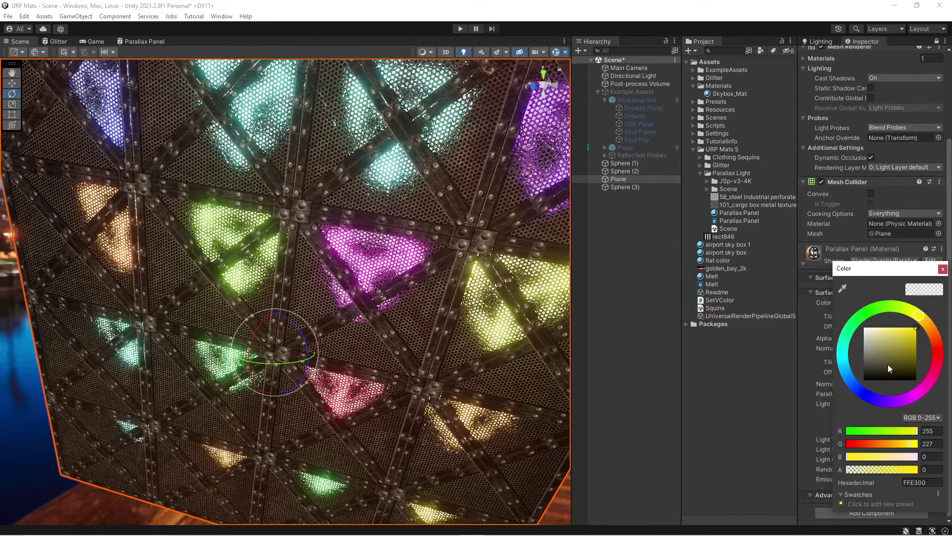
pyautogui.moveTo(921, 322); pyautogui.dragTo(930, 327)
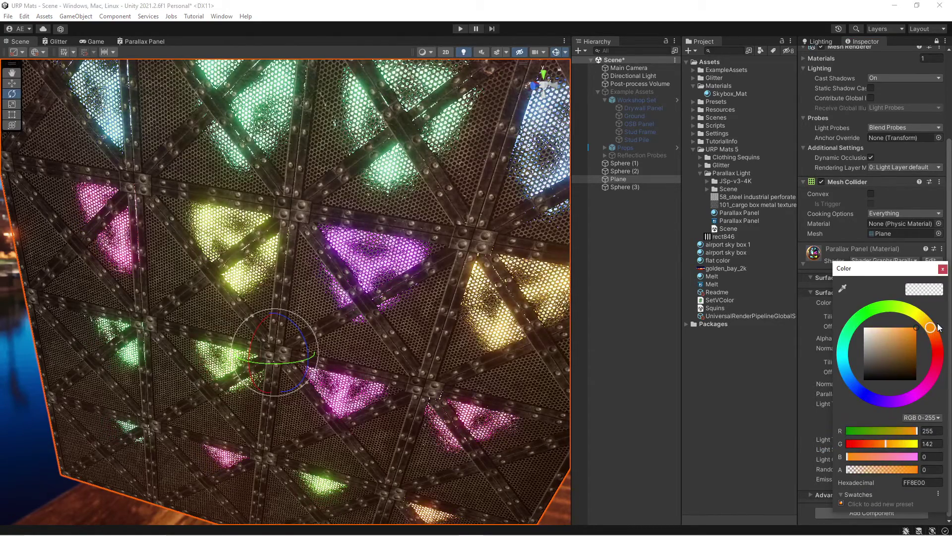
pyautogui.click(942, 270)
pyautogui.moveTo(891, 470); pyautogui.dragTo(942, 472)
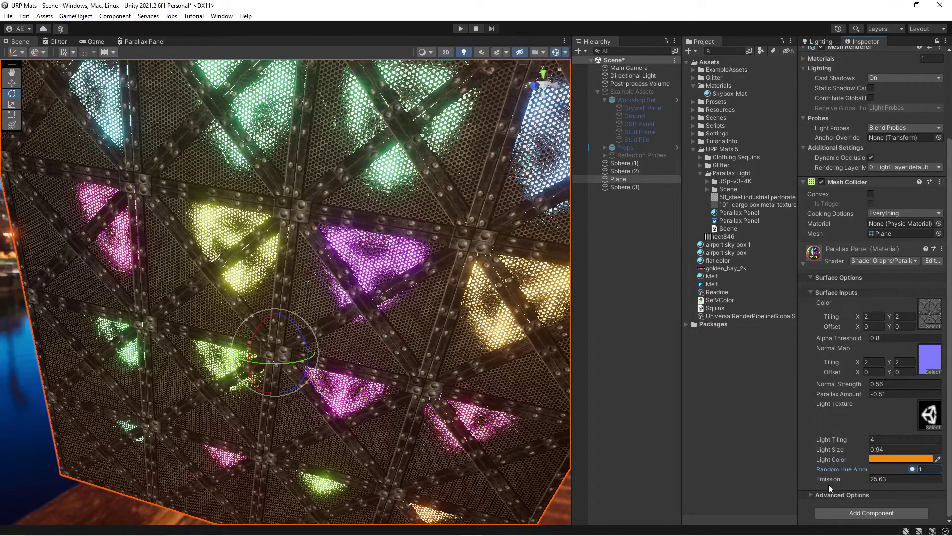
pyautogui.moveTo(831, 479); pyautogui.dragTo(856, 477)
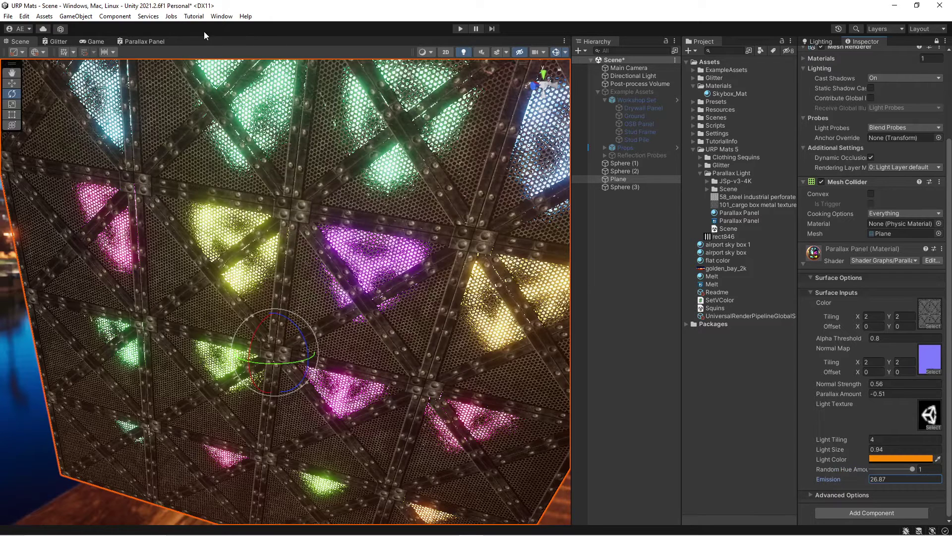
# Open the Parallax Panel shader graph full-screen, centred on the Parallax Offset group
pyautogui.click(144, 41)
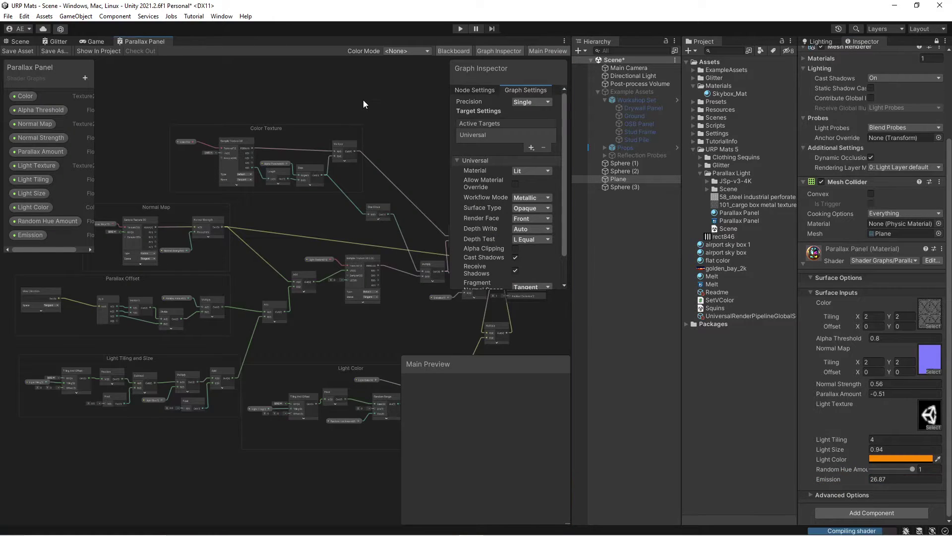
pyautogui.hotkey('shift', 'space')
pyautogui.moveTo(264, 312); pyautogui.dragTo(431, 325, button='middle')
pyautogui.scroll(3, 431, 325)
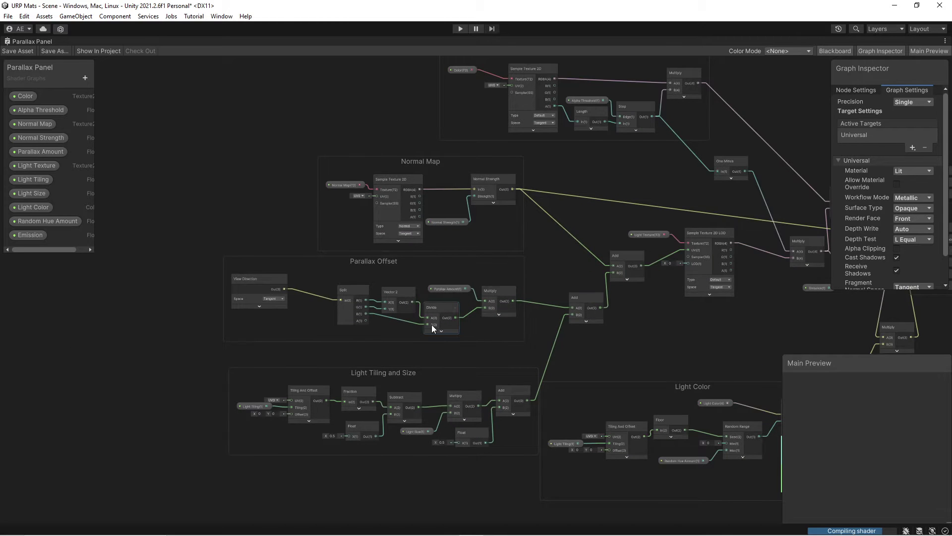
pyautogui.scroll(4, 357, 352)
pyautogui.moveTo(424, 362); pyautogui.dragTo(432, 403, button='middle')
# Inspect the View Direction, Split, Add and Parallax Amount nodes along the parallax chain
pyautogui.click(196, 257)
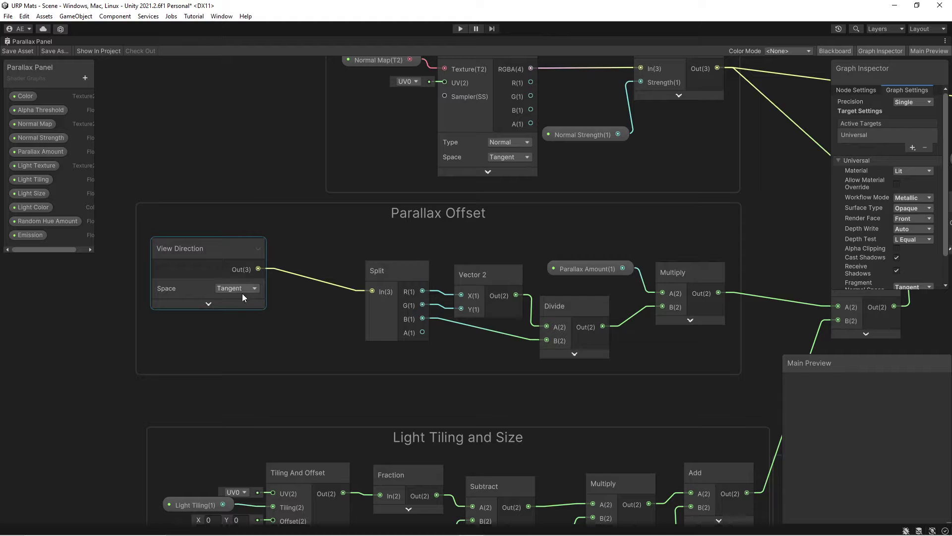
pyautogui.click(401, 317)
pyautogui.scroll(1, 421, 327)
pyautogui.moveTo(442, 335); pyautogui.dragTo(340, 338, button='middle')
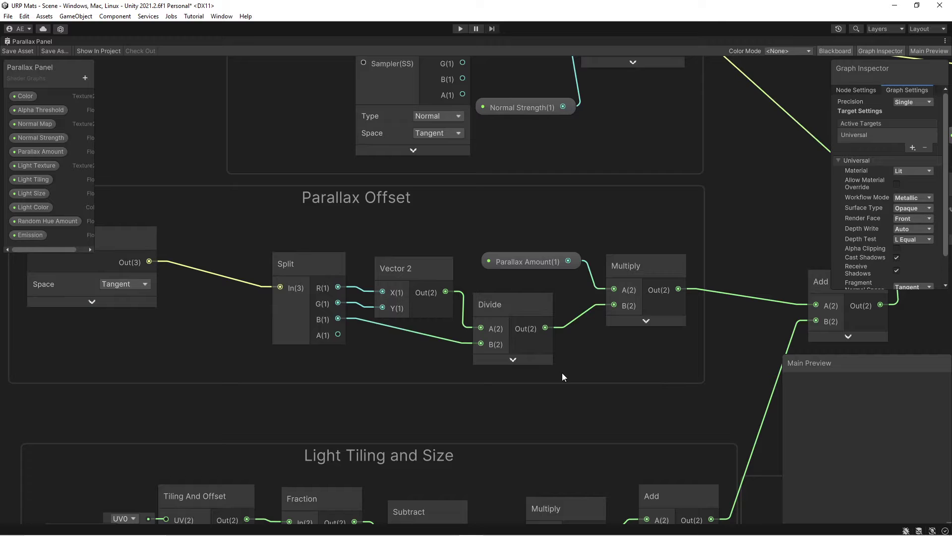
pyautogui.moveTo(562, 373); pyautogui.dragTo(454, 388, button='middle')
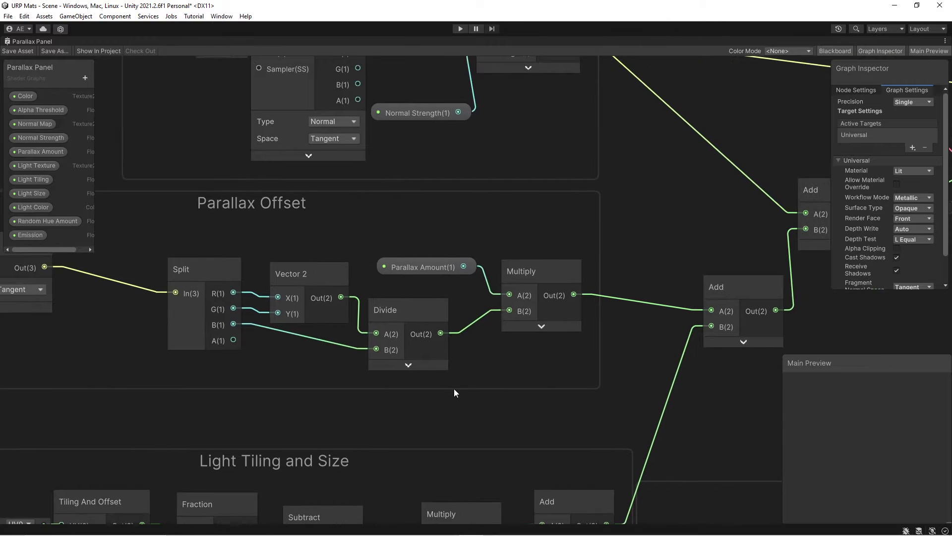
pyautogui.click(427, 268)
pyautogui.click(459, 278)
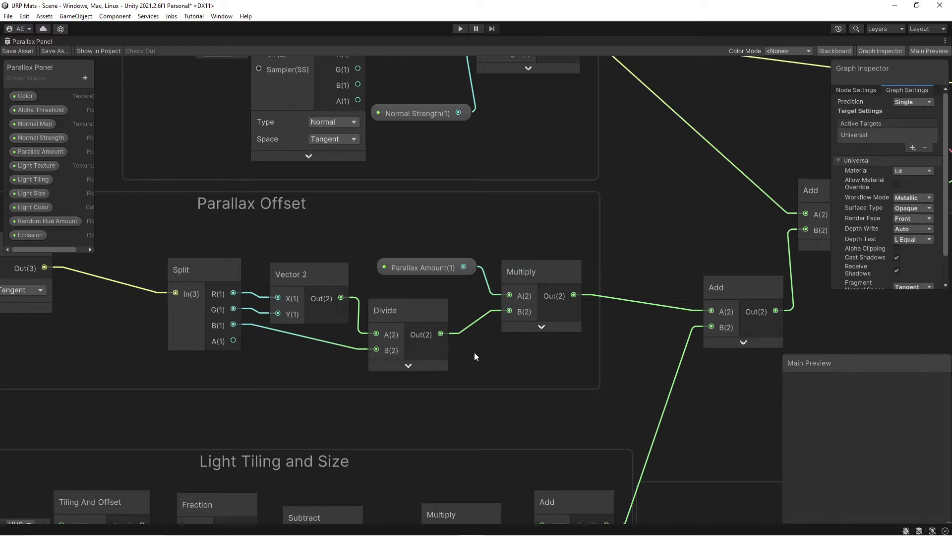
# Bring the Light Tiling and Light Color node groups into view
pyautogui.scroll(-2, 531, 357)
pyautogui.scroll(-2, 450, 349)
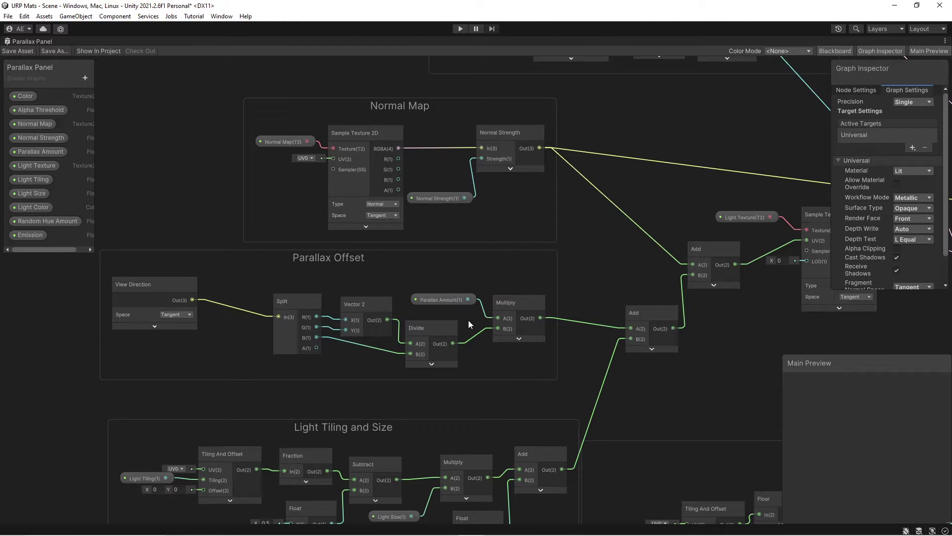
pyautogui.scroll(2, 609, 392)
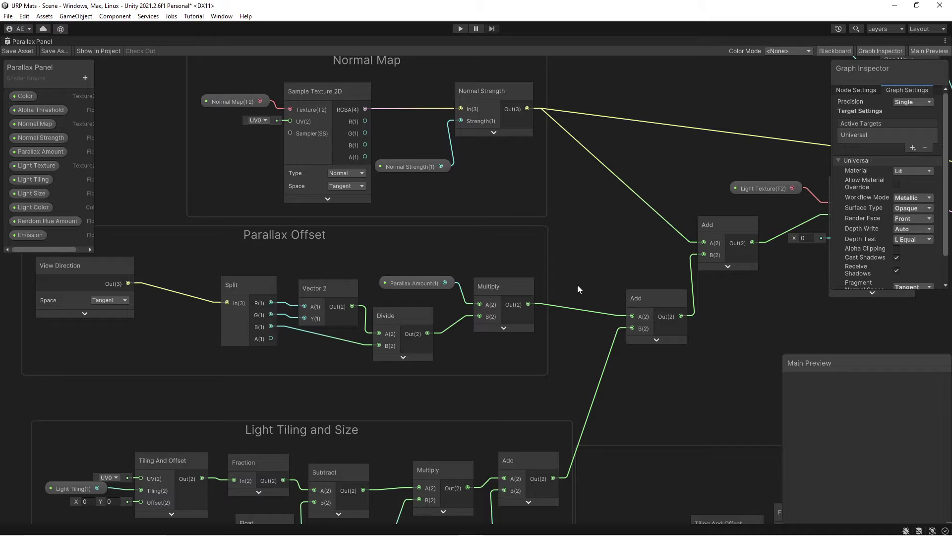
pyautogui.scroll(-2, 573, 289)
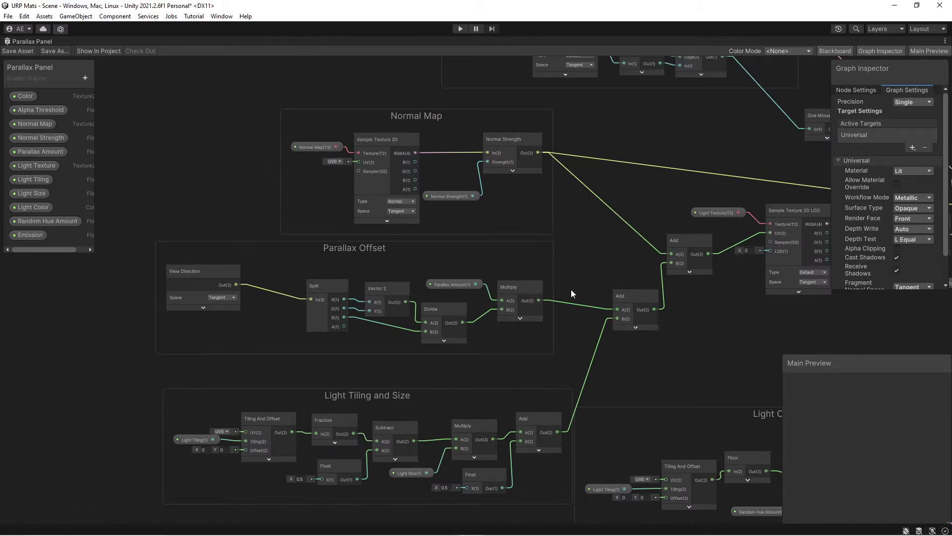
pyautogui.moveTo(558, 246); pyautogui.dragTo(602, 124, button='middle')
pyautogui.scroll(3, 469, 308)
pyautogui.moveTo(263, 286); pyautogui.dragTo(332, 180, button='middle')
pyautogui.click(263, 238)
pyautogui.click(133, 281)
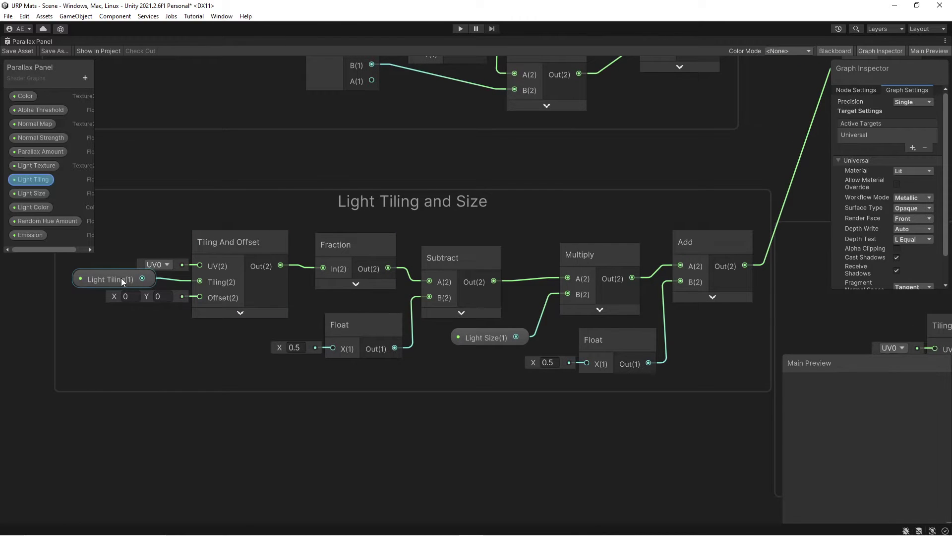
pyautogui.click(175, 260)
pyautogui.click(93, 280)
pyautogui.click(166, 289)
pyautogui.click(258, 298)
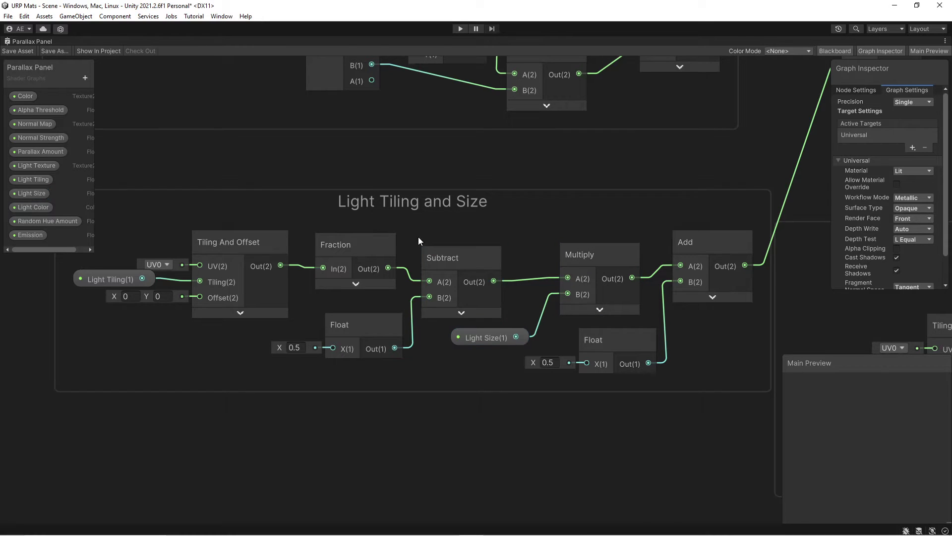
pyautogui.moveTo(593, 229); pyautogui.dragTo(486, 251, button='middle')
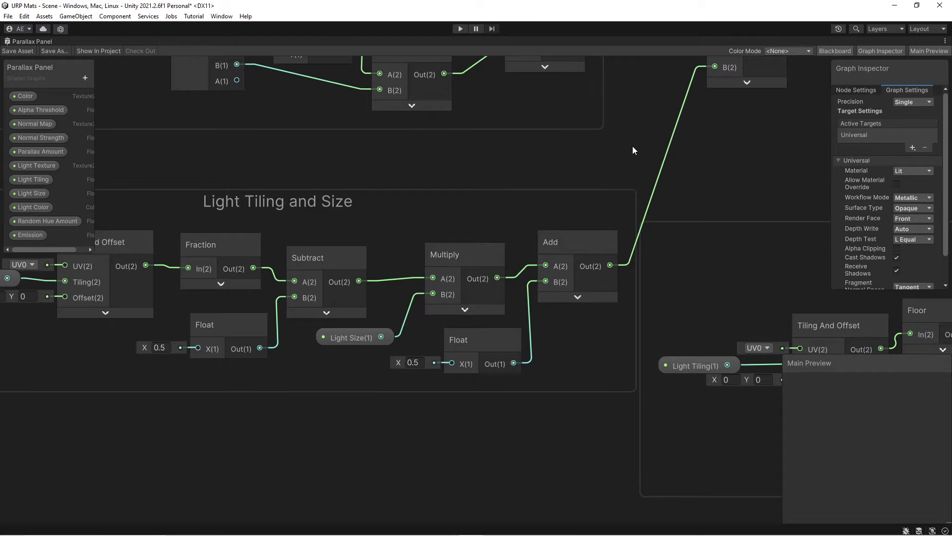
pyautogui.moveTo(633, 146); pyautogui.dragTo(526, 239, button='middle')
pyautogui.scroll(-4, 524, 237)
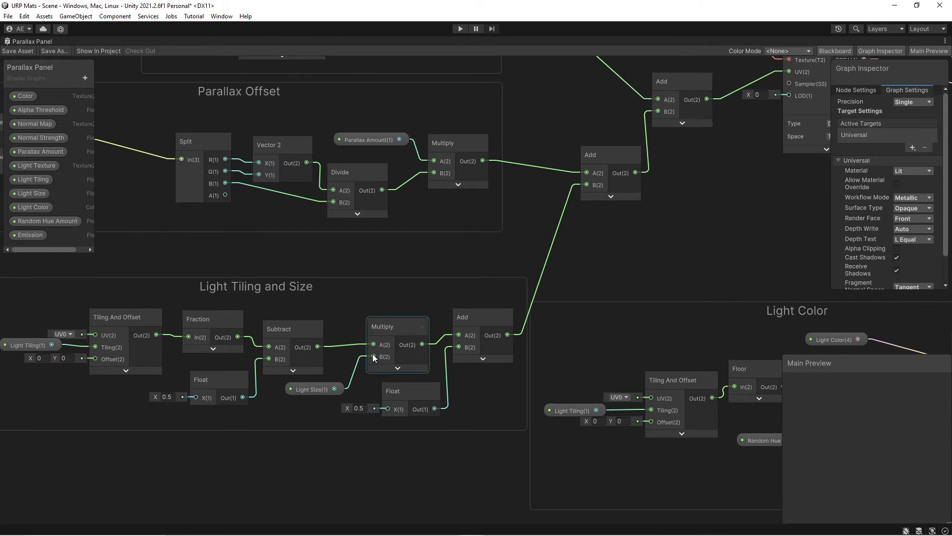
pyautogui.moveTo(488, 243); pyautogui.dragTo(496, 320, button='middle')
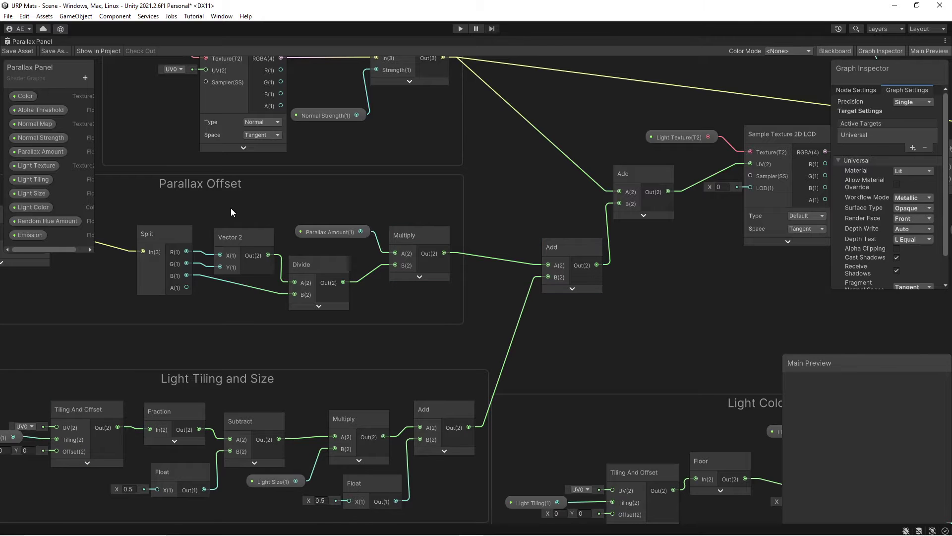
pyautogui.moveTo(101, 213); pyautogui.dragTo(285, 225, button='middle')
pyautogui.moveTo(722, 243); pyautogui.dragTo(443, 226, button='middle')
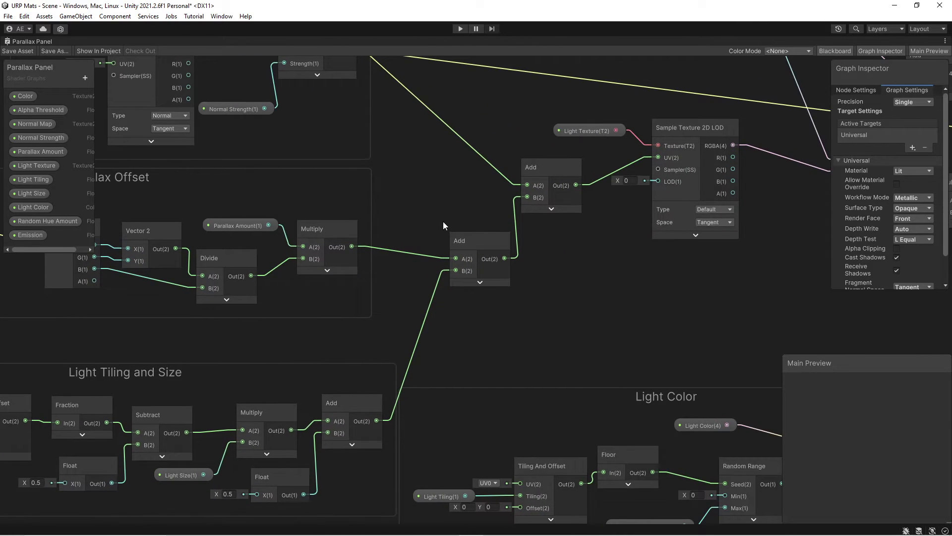
pyautogui.moveTo(385, 213); pyautogui.dragTo(518, 369, button='middle')
pyautogui.scroll(1, 518, 368)
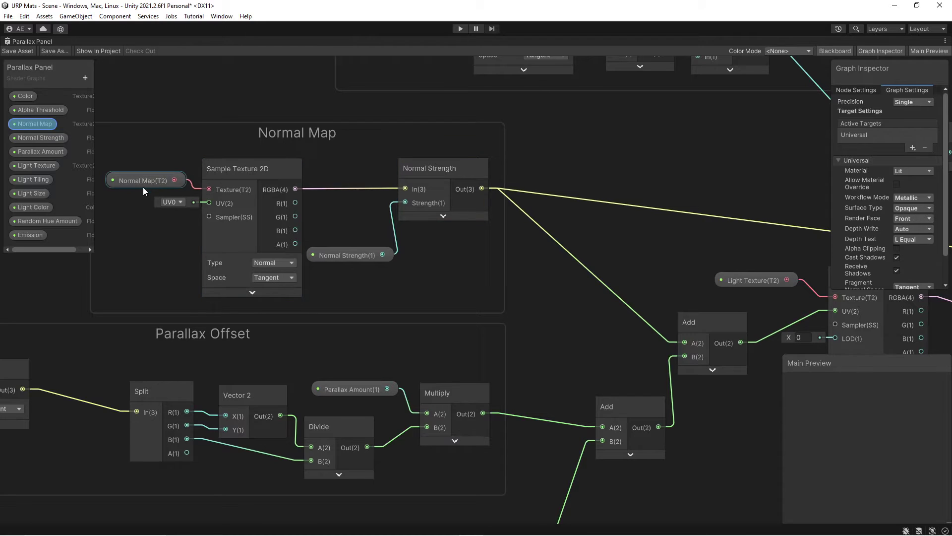
pyautogui.scroll(1, 248, 261)
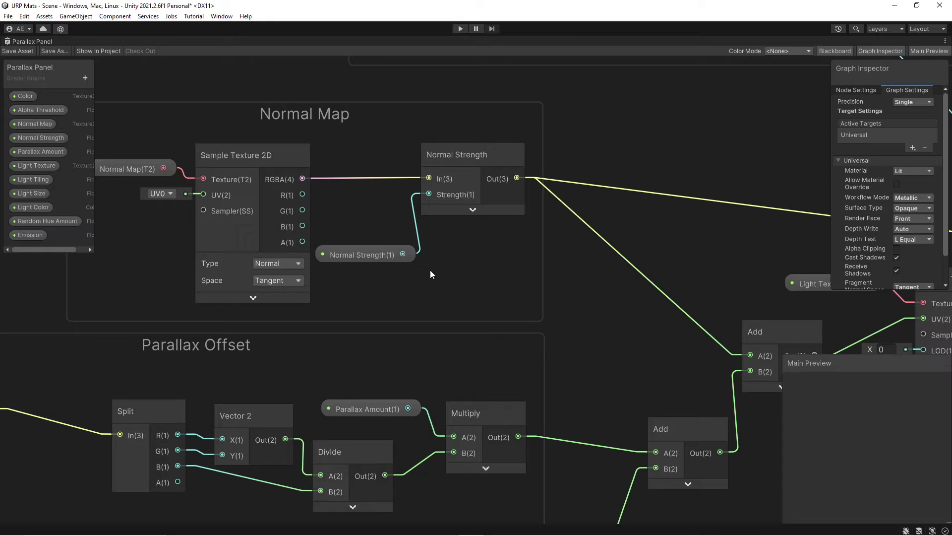
pyautogui.moveTo(430, 269); pyautogui.dragTo(276, 284, button='middle')
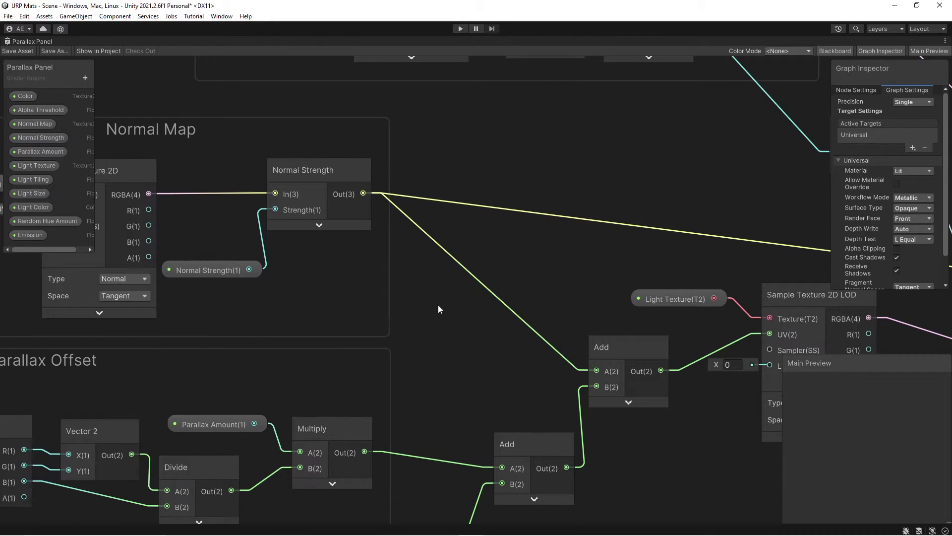
pyautogui.moveTo(459, 366); pyautogui.dragTo(390, 324, button='middle')
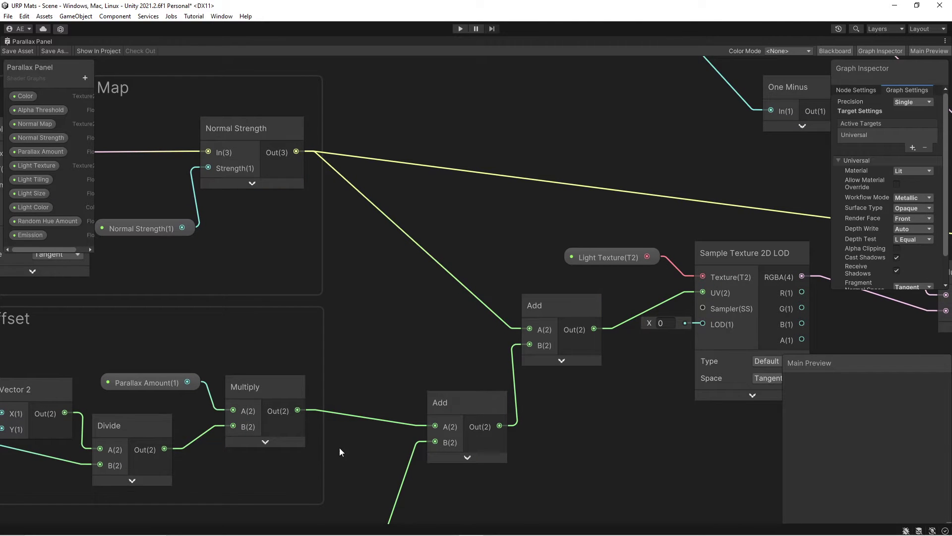
pyautogui.moveTo(447, 430); pyautogui.dragTo(446, 387, button='middle')
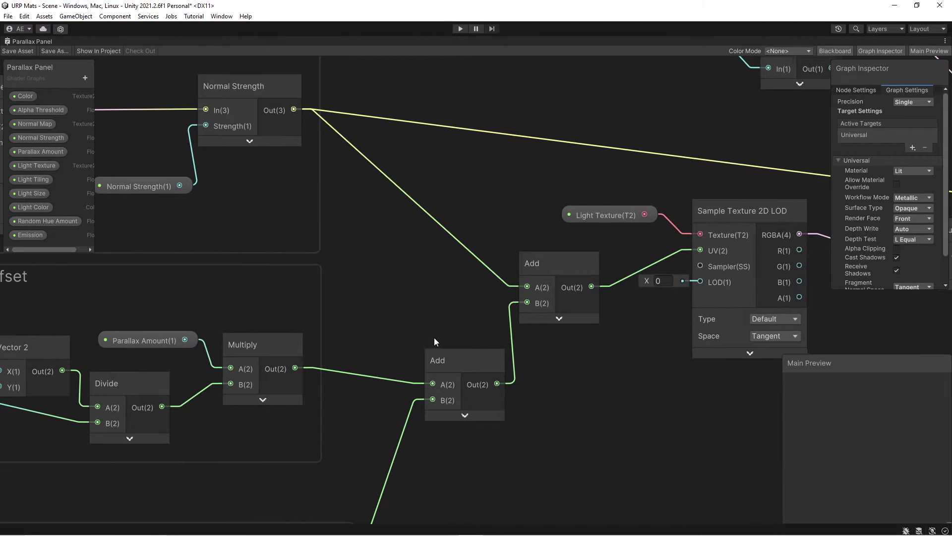
pyautogui.scroll(-2, 434, 337)
pyautogui.moveTo(433, 337); pyautogui.dragTo(374, 359, button='middle')
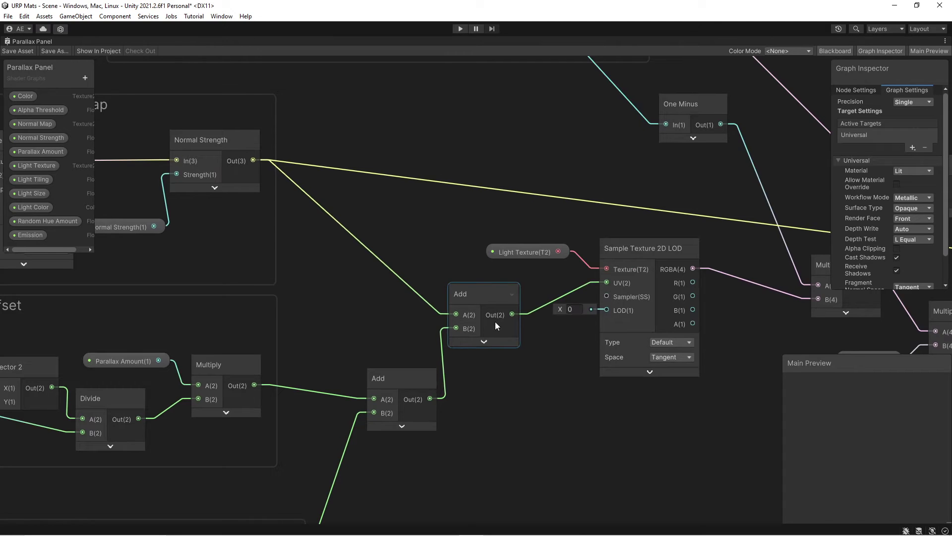
# Shift the Sample Texture 2D LOD node slightly left to align, then review the graph
pyautogui.moveTo(629, 249); pyautogui.dragTo(620, 246)
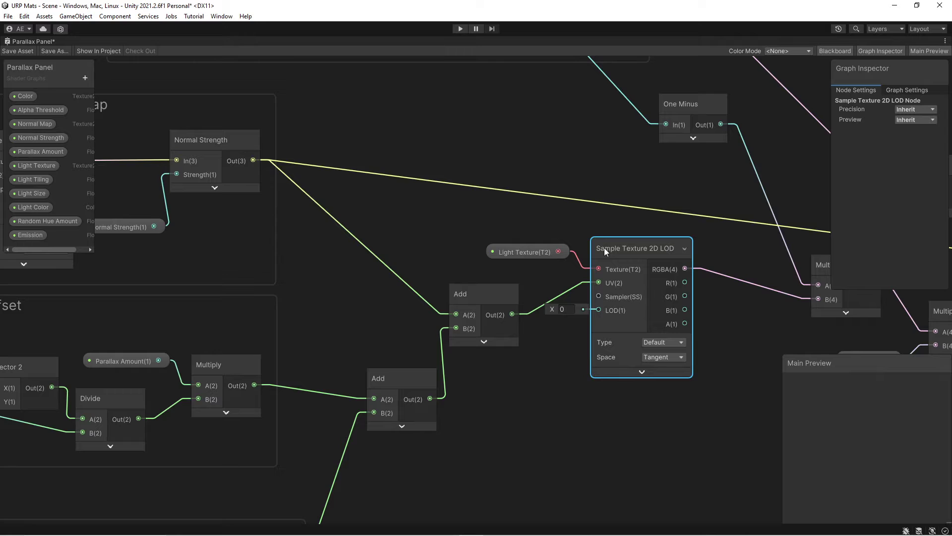
pyautogui.scroll(2, 663, 260)
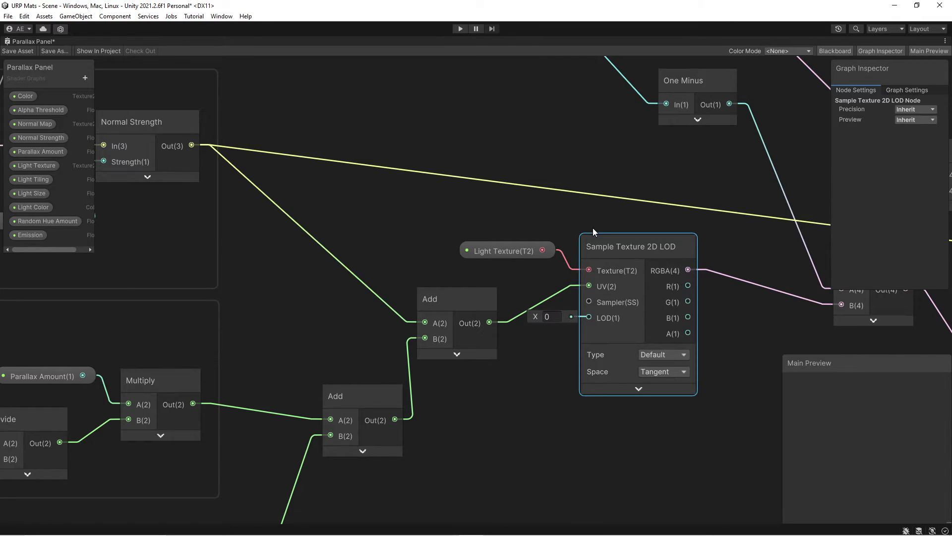
pyautogui.scroll(-1, 563, 226)
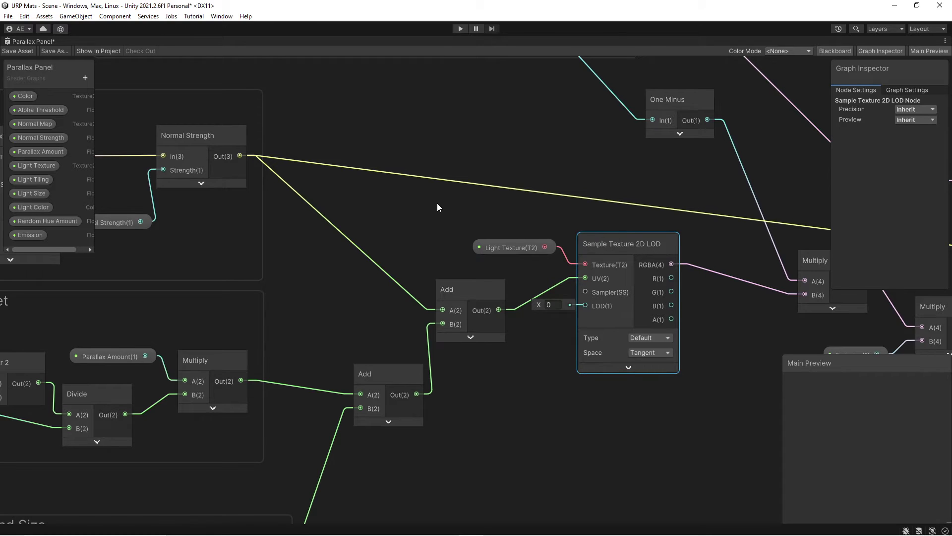
pyautogui.scroll(-3, 358, 207)
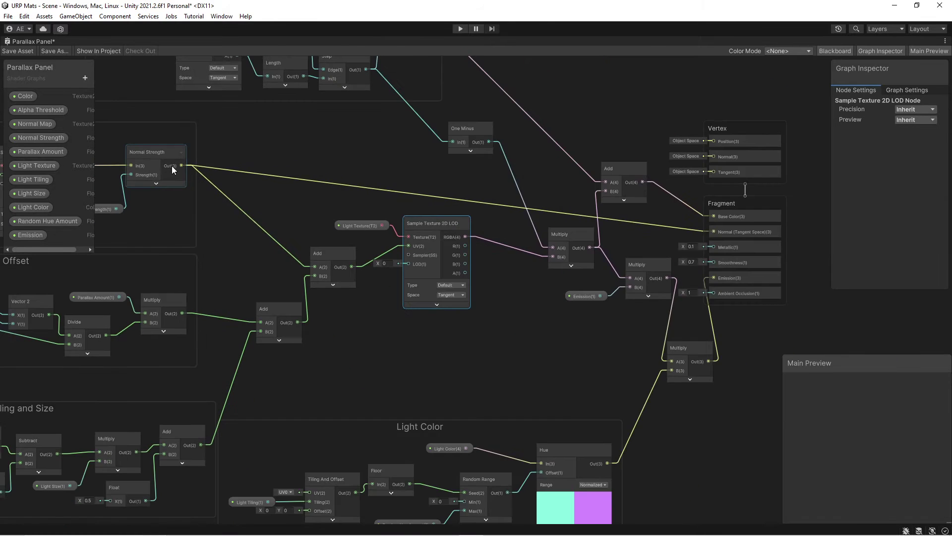
pyautogui.scroll(5, 707, 212)
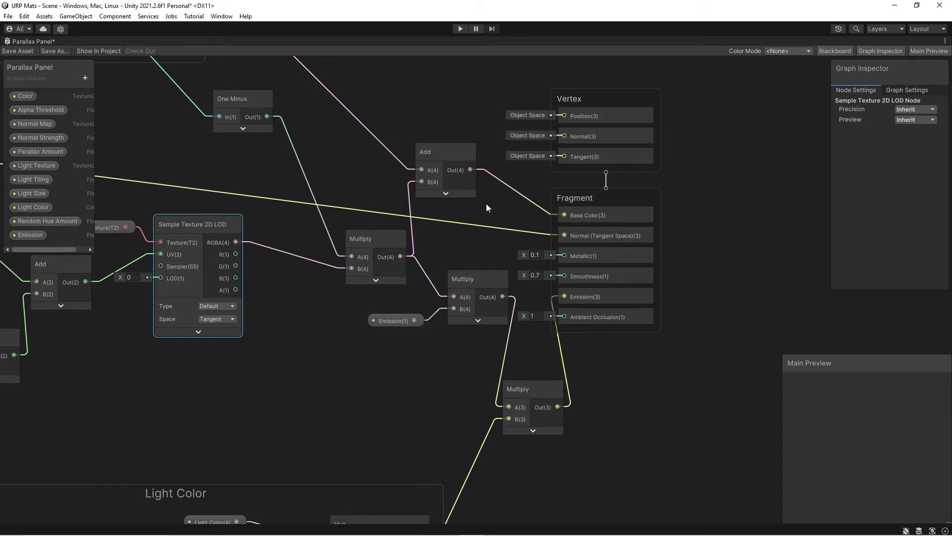
pyautogui.scroll(-3, 396, 241)
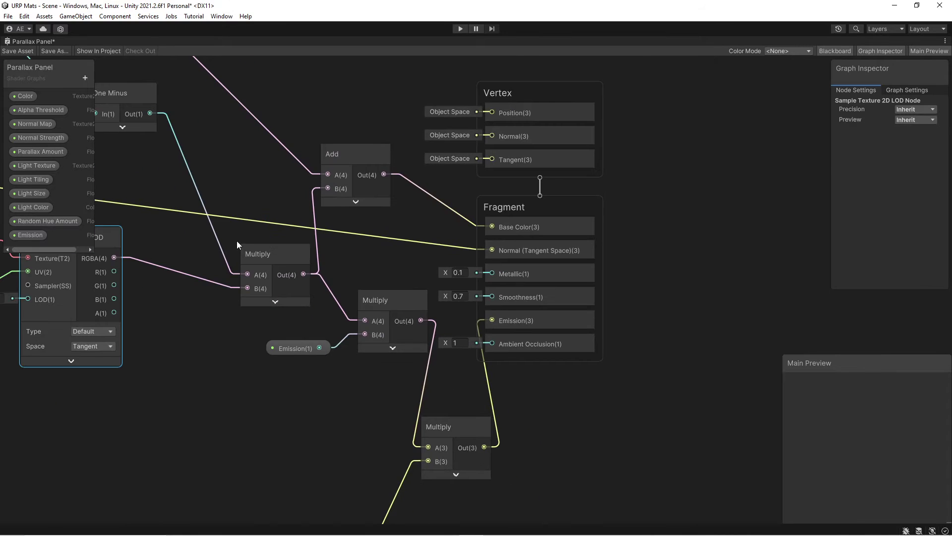
pyautogui.moveTo(165, 241); pyautogui.dragTo(594, 227, button='middle')
pyautogui.moveTo(562, 274); pyautogui.dragTo(495, 276, button='middle')
pyautogui.scroll(-3, 483, 235)
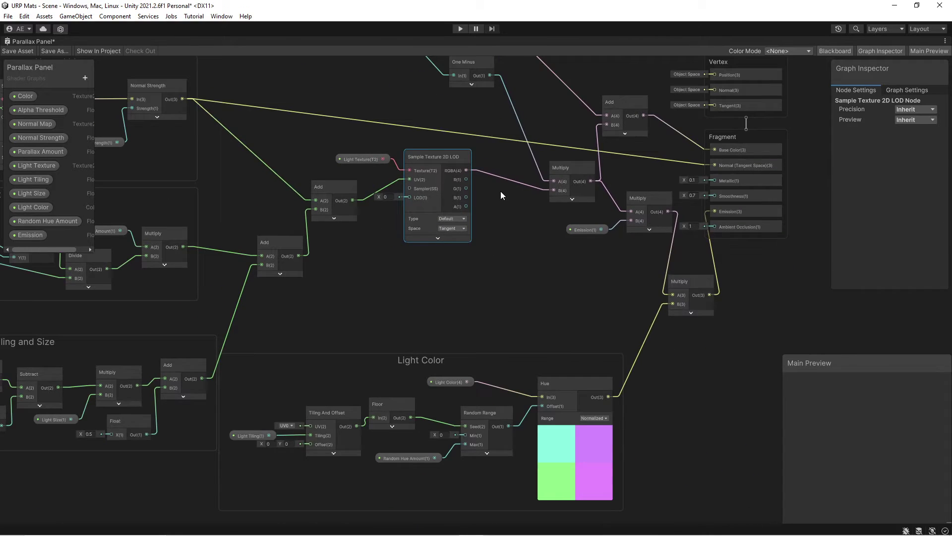
pyautogui.moveTo(501, 191); pyautogui.dragTo(471, 327, button='middle')
pyautogui.scroll(2, 472, 328)
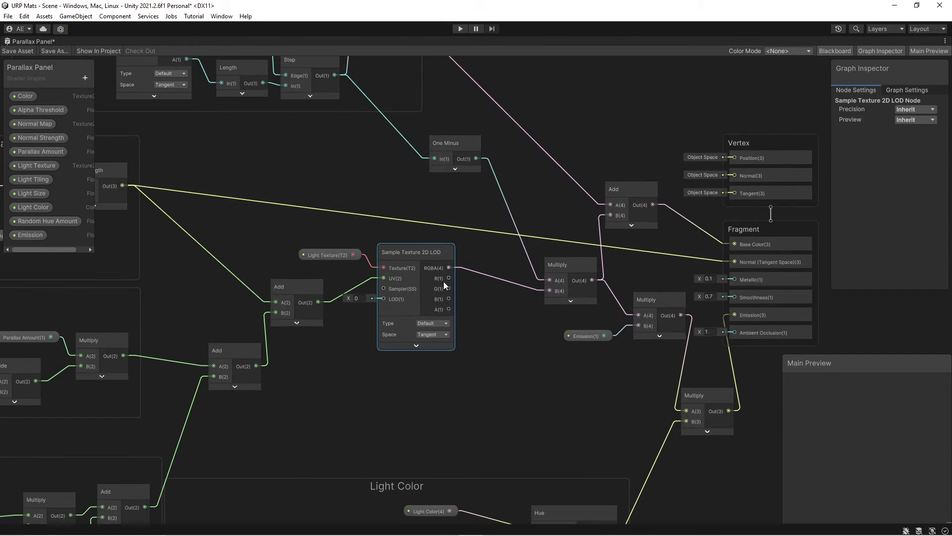
# Move the Color property node down and right and centre the Color Texture group
pyautogui.scroll(-1, 342, 189)
pyautogui.moveTo(334, 183); pyautogui.dragTo(469, 313, button='middle')
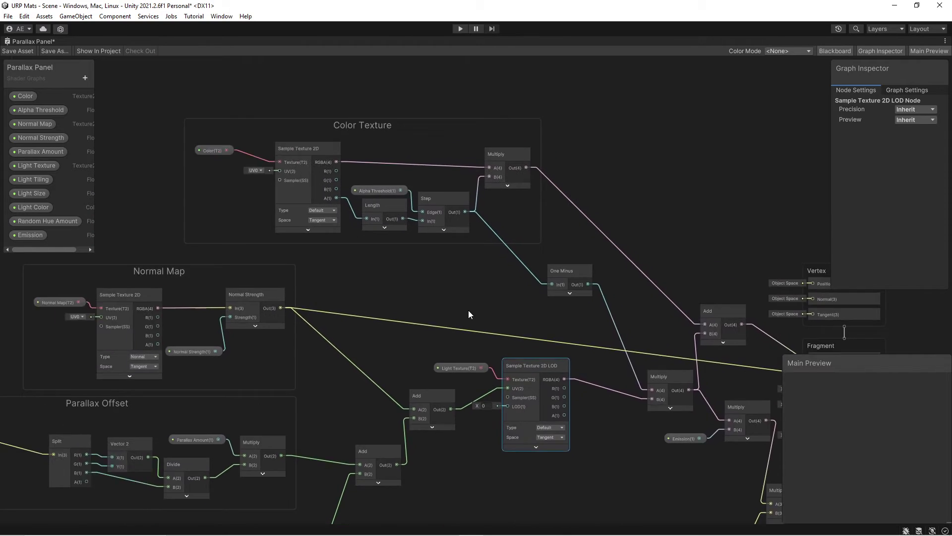
pyautogui.scroll(3, 362, 270)
pyautogui.scroll(1, 347, 106)
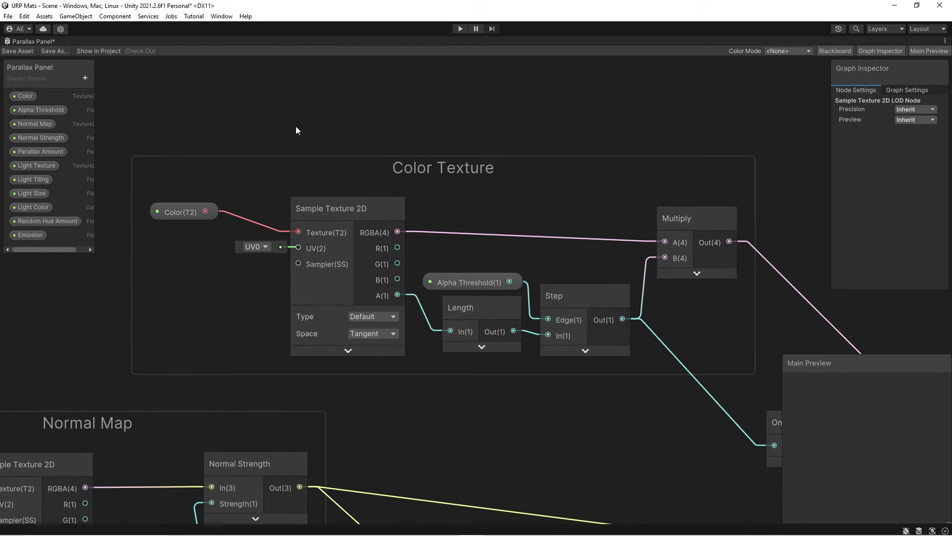
pyautogui.moveTo(177, 208); pyautogui.dragTo(201, 220)
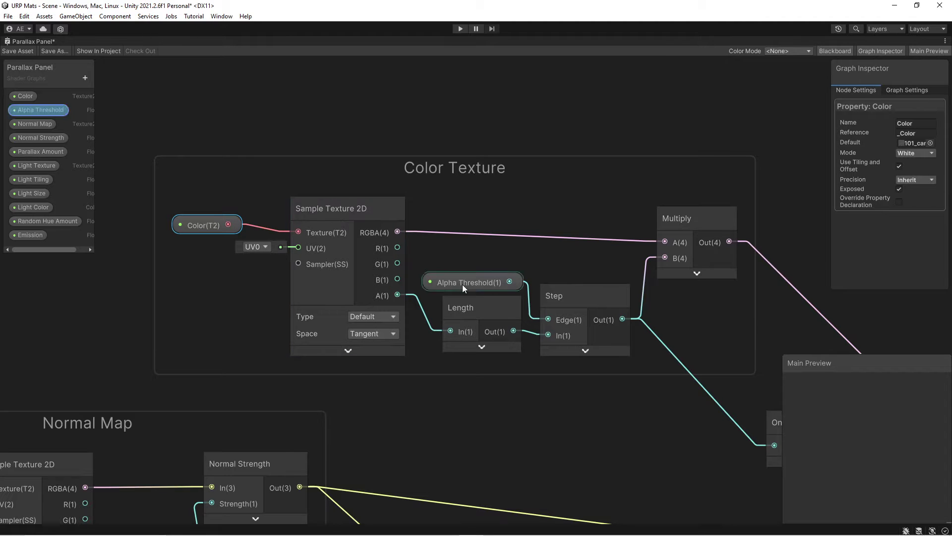
pyautogui.moveTo(559, 154); pyautogui.dragTo(516, 128, button='middle')
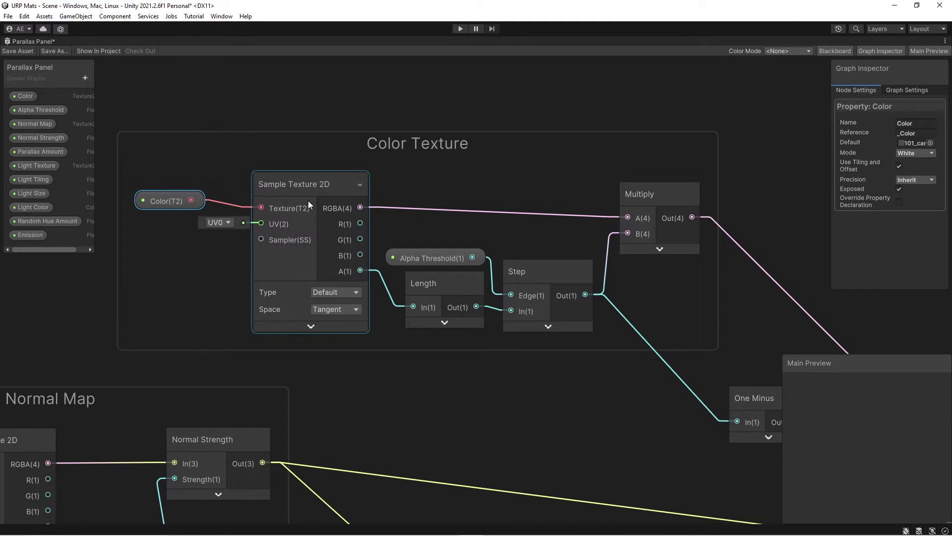
pyautogui.moveTo(576, 208); pyautogui.dragTo(474, 196, button='middle')
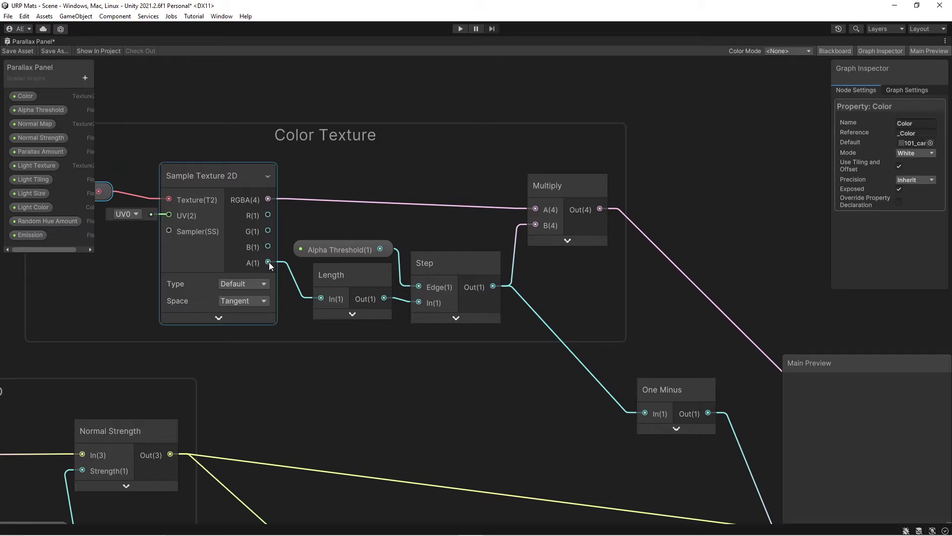
# Delete the Length node and wire Sample Texture 2D A(1) into Step In(1)
pyautogui.click(346, 282)
pyautogui.moveTo(363, 281); pyautogui.dragTo(364, 285)
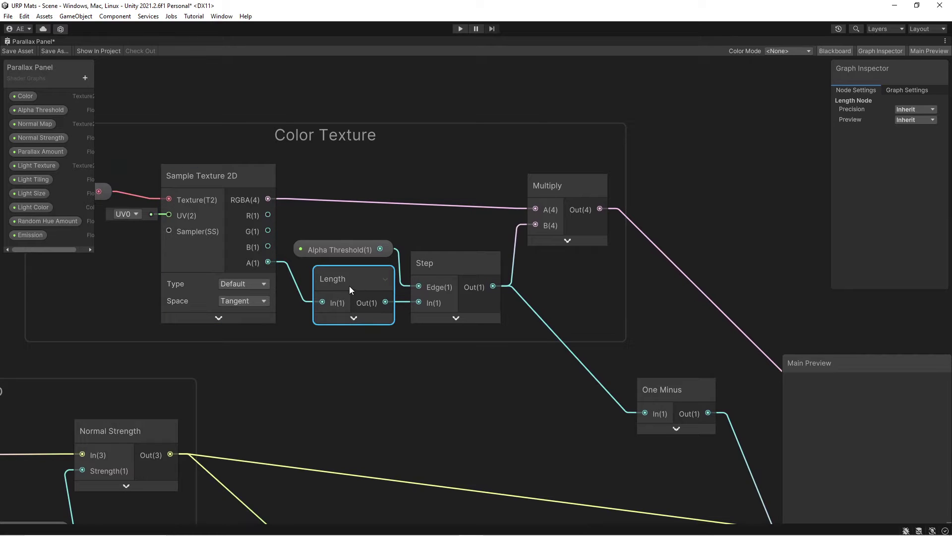
pyautogui.press('Delete')
pyautogui.moveTo(352, 305); pyautogui.dragTo(419, 302)
# Move the Step node up and left within the Color Texture group
pyautogui.click(441, 288)
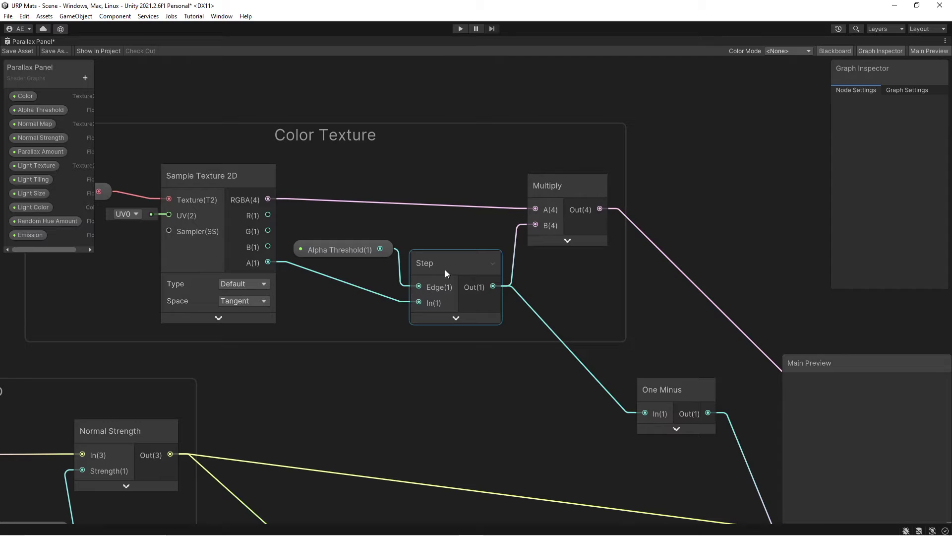
pyautogui.moveTo(445, 264); pyautogui.dragTo(442, 255)
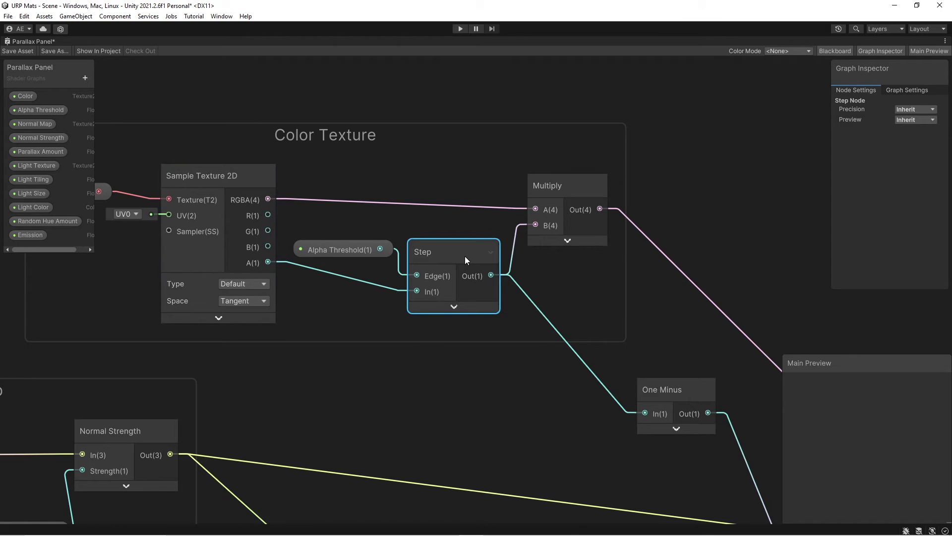
pyautogui.moveTo(465, 256); pyautogui.dragTo(463, 253)
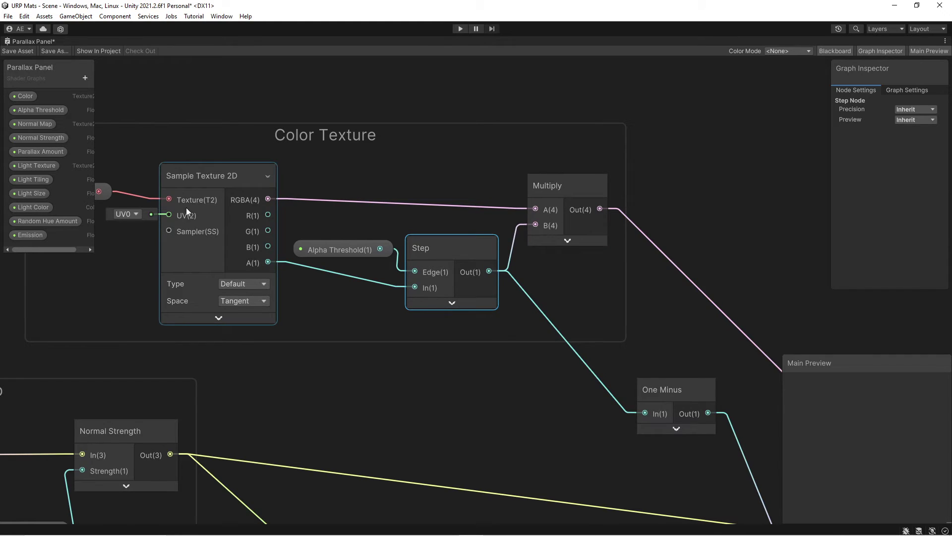
pyautogui.moveTo(716, 206); pyautogui.dragTo(440, 126, button='middle')
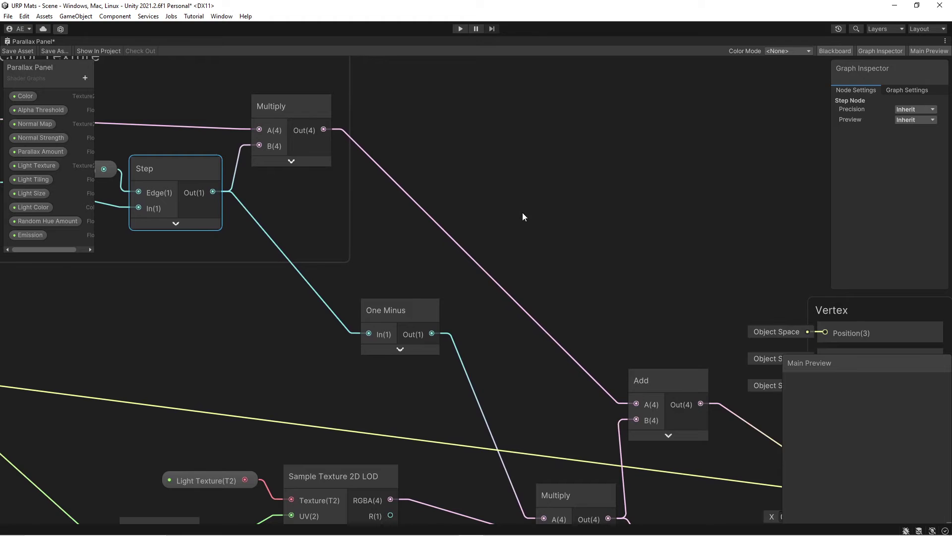
pyautogui.moveTo(534, 238); pyautogui.dragTo(550, 185, button='middle')
pyautogui.moveTo(467, 206); pyautogui.dragTo(511, 266, button='middle')
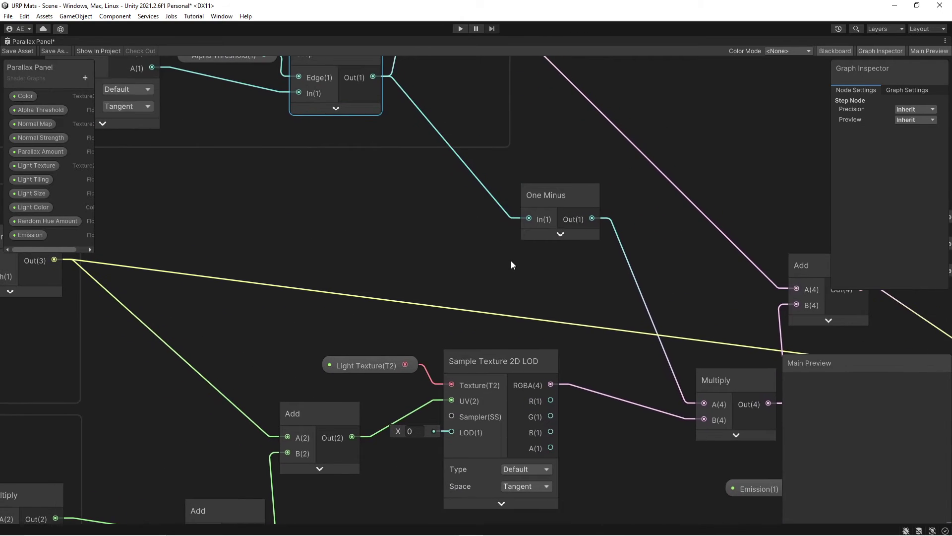
pyautogui.moveTo(433, 188); pyautogui.dragTo(438, 254, button='middle')
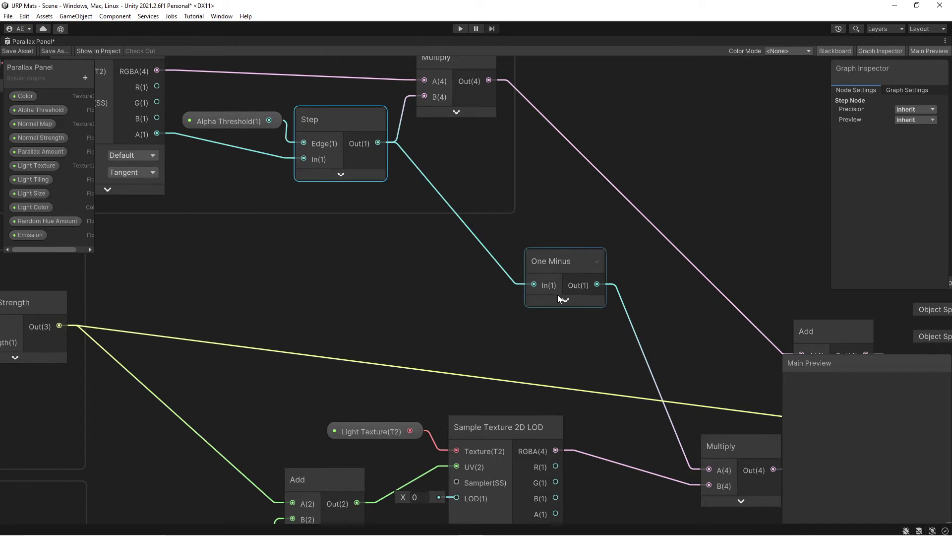
pyautogui.moveTo(566, 302); pyautogui.dragTo(502, 263, button='middle')
pyautogui.click(501, 256)
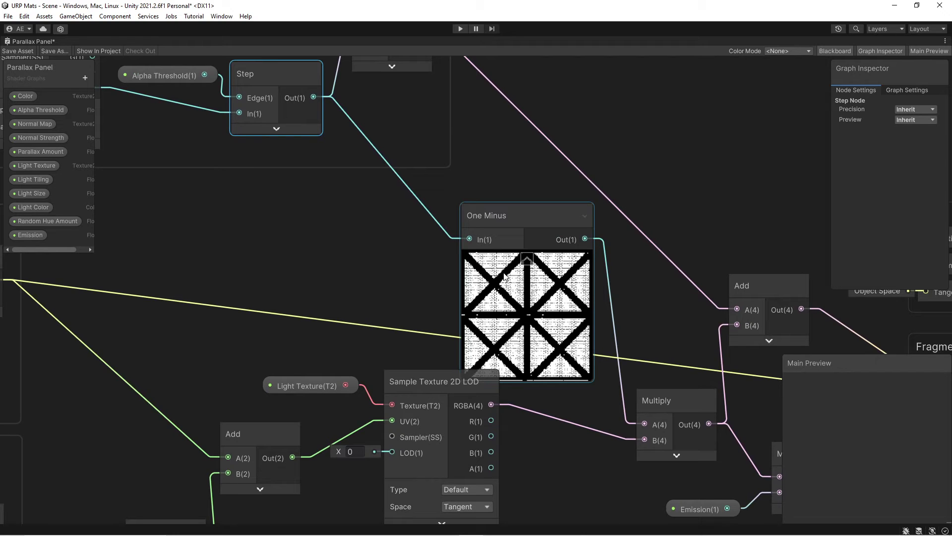
pyautogui.click(527, 258)
pyautogui.moveTo(539, 296); pyautogui.dragTo(391, 141, button='middle')
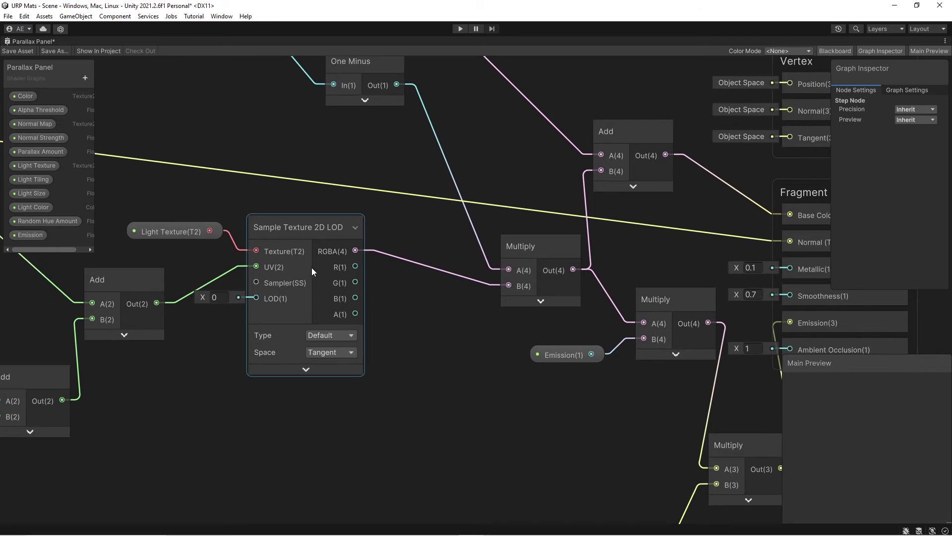
pyautogui.click(546, 302)
pyautogui.moveTo(546, 305)
pyautogui.mouseDown()
pyautogui.moveTo(582, 341)
pyautogui.moveTo(543, 319)
pyautogui.mouseUp()
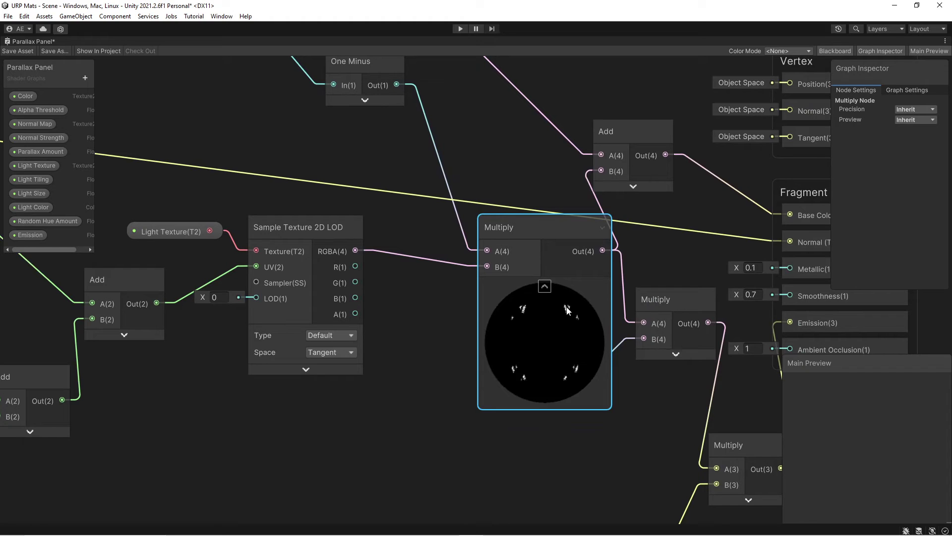
pyautogui.click(544, 286)
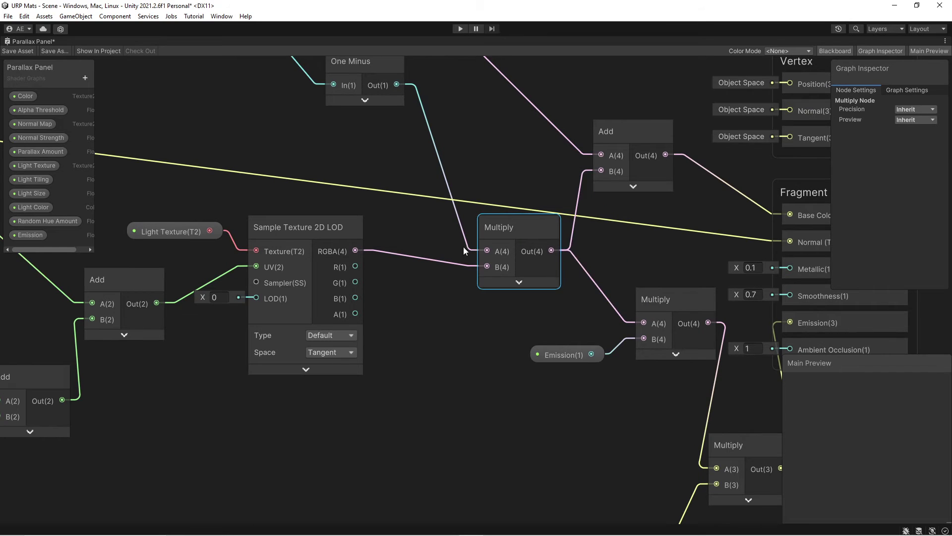
pyautogui.moveTo(378, 222); pyautogui.dragTo(279, 251, button='middle')
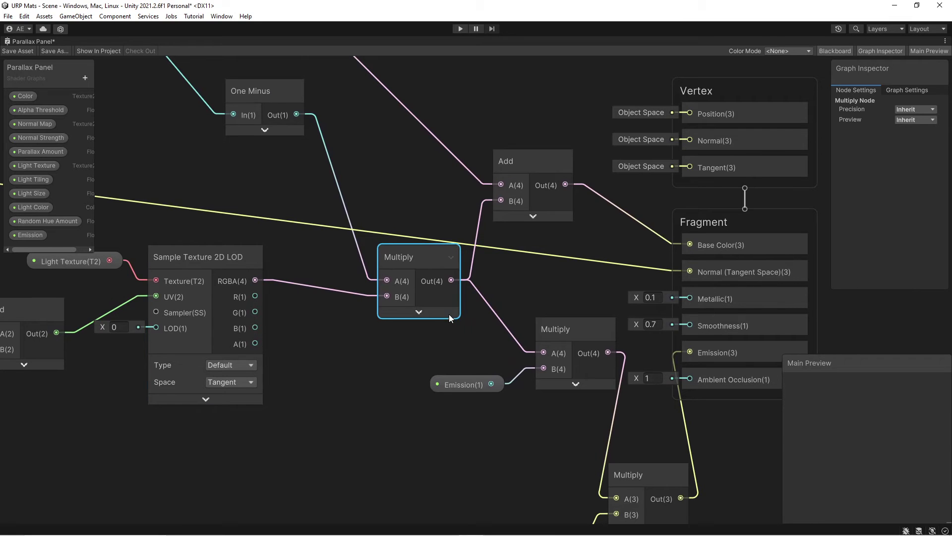
pyautogui.moveTo(408, 237); pyautogui.dragTo(501, 407, button='middle')
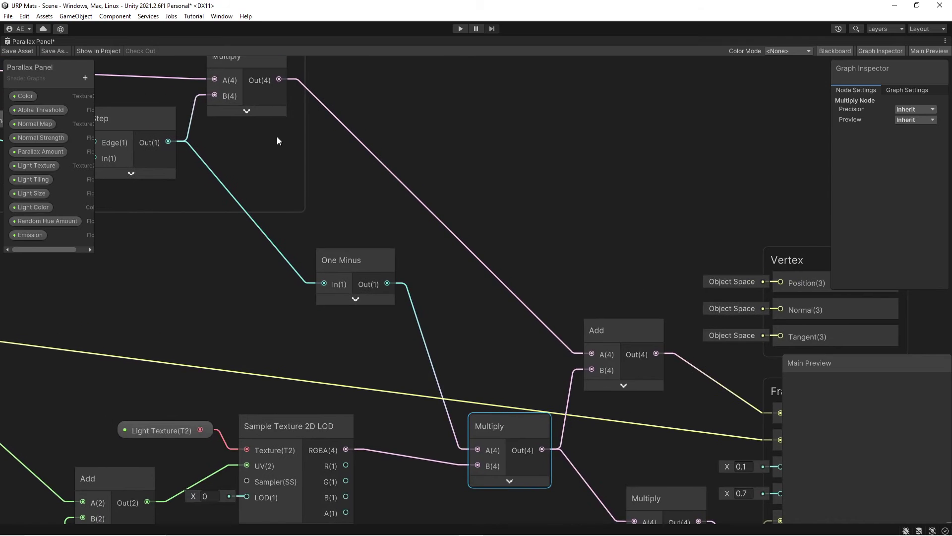
pyautogui.moveTo(338, 182); pyautogui.dragTo(347, 168, button='middle')
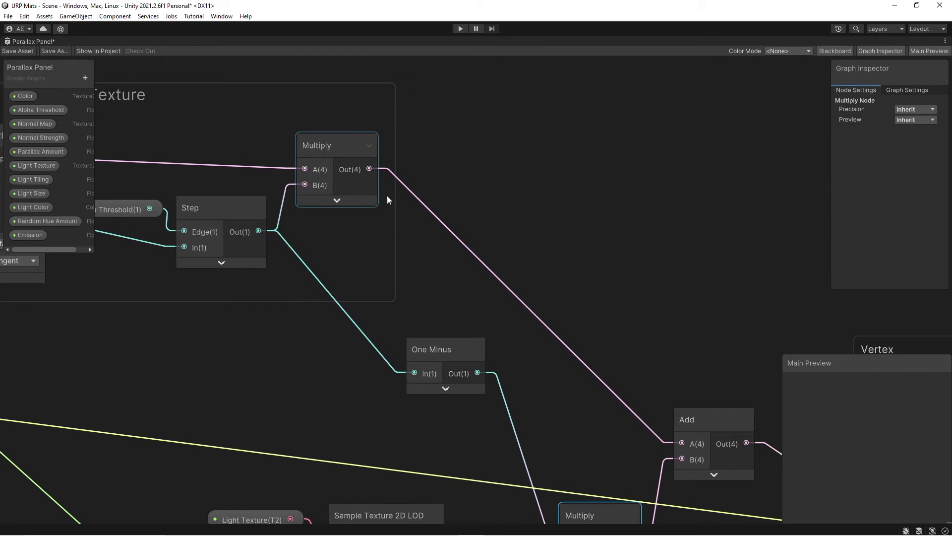
pyautogui.moveTo(386, 195); pyautogui.dragTo(423, 224, button='middle')
pyautogui.click(485, 268)
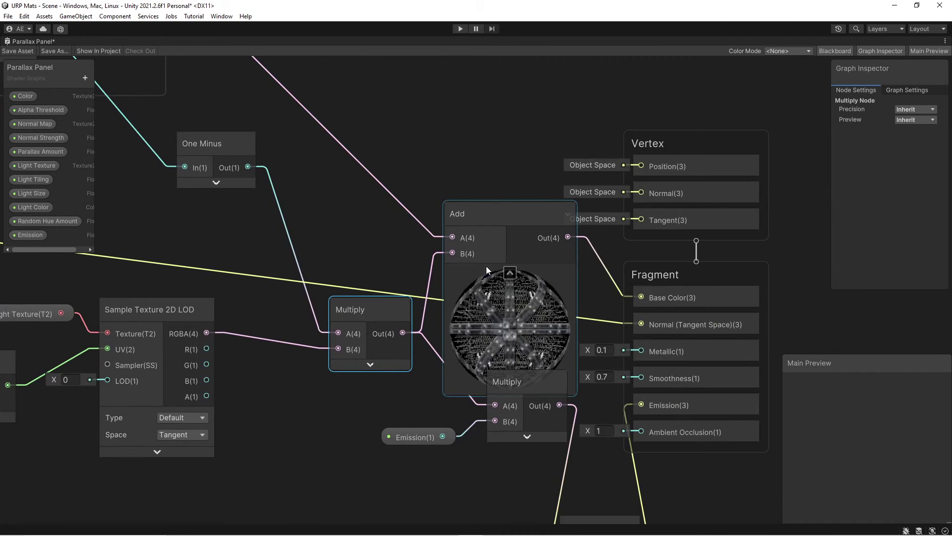
pyautogui.click(511, 274)
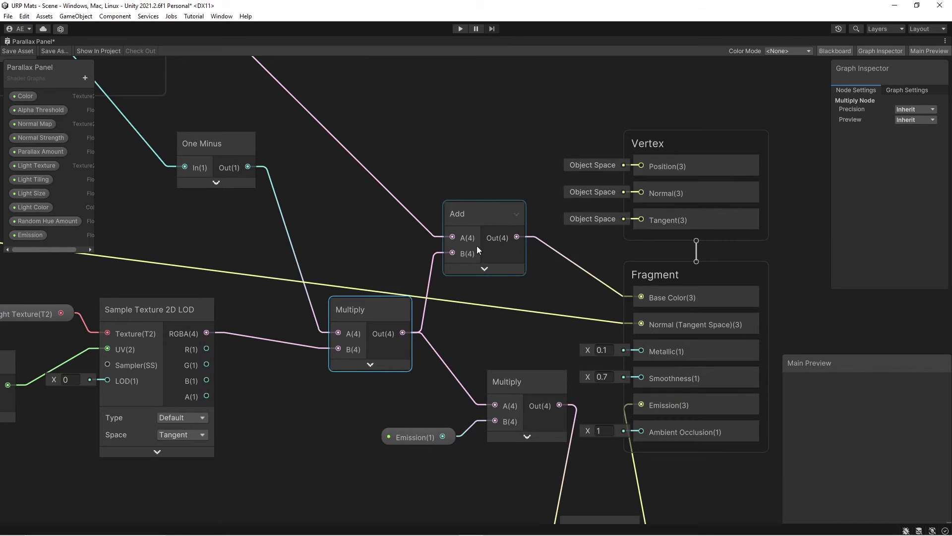
pyautogui.moveTo(474, 209); pyautogui.dragTo(422, 136, button='middle')
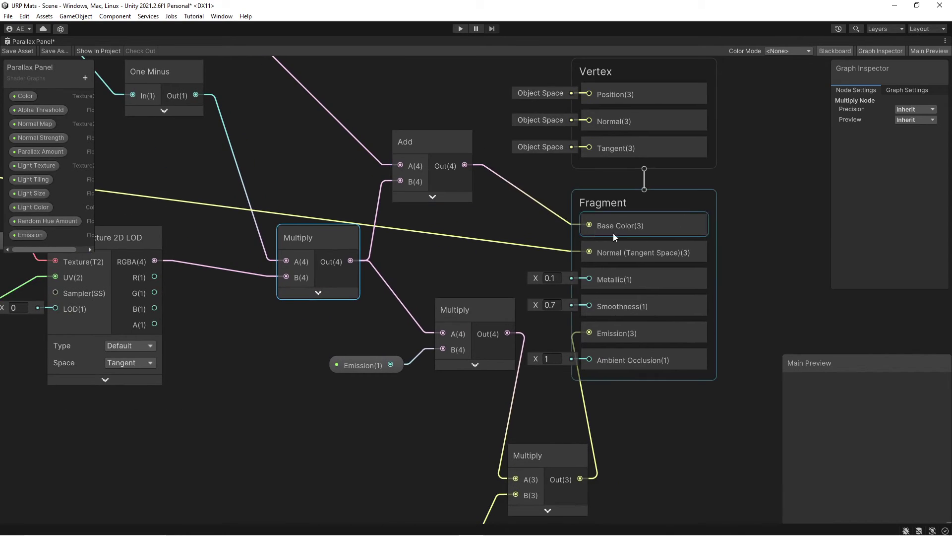
pyautogui.moveTo(424, 260); pyautogui.dragTo(570, 257, button='middle')
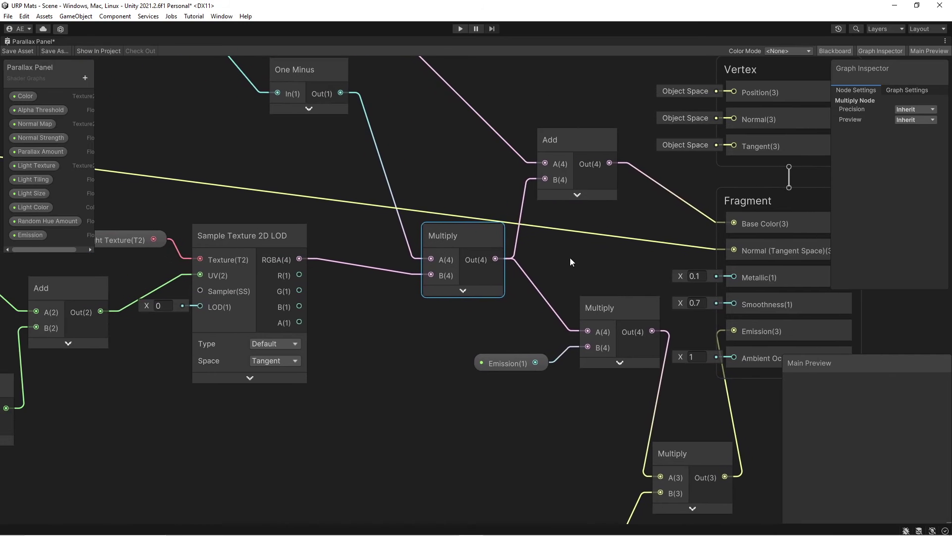
pyautogui.moveTo(436, 334)
pyautogui.mouseDown(button='middle')
pyautogui.moveTo(420, 288)
pyautogui.moveTo(510, 433)
pyautogui.moveTo(441, 346)
pyautogui.mouseUp(button='middle')
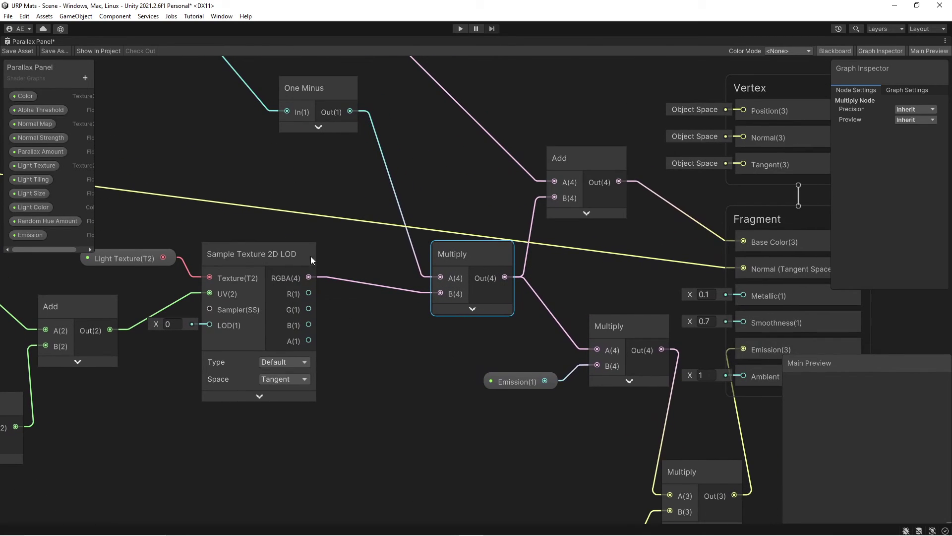
pyautogui.click(473, 309)
pyautogui.click(493, 312)
pyautogui.moveTo(509, 316); pyautogui.dragTo(325, 202, button='middle')
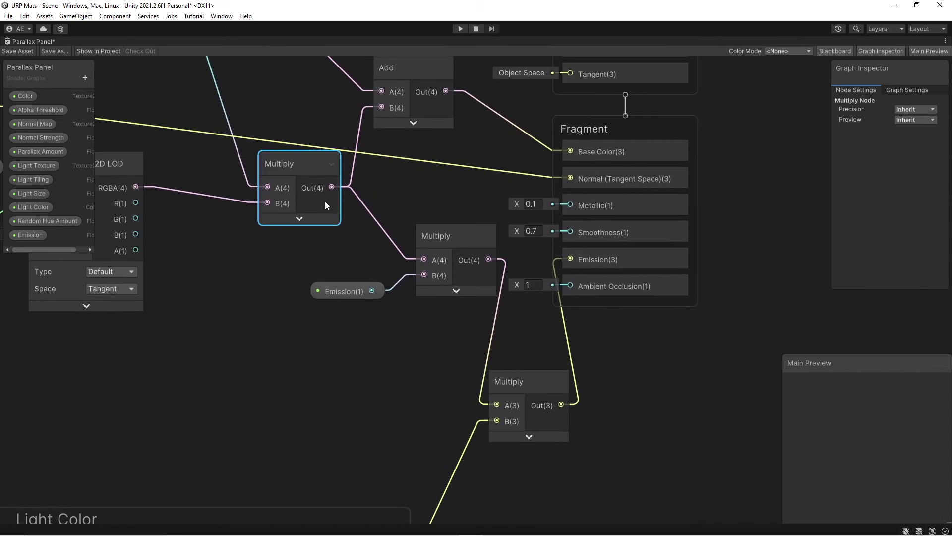
pyautogui.click(376, 297)
pyautogui.click(397, 270)
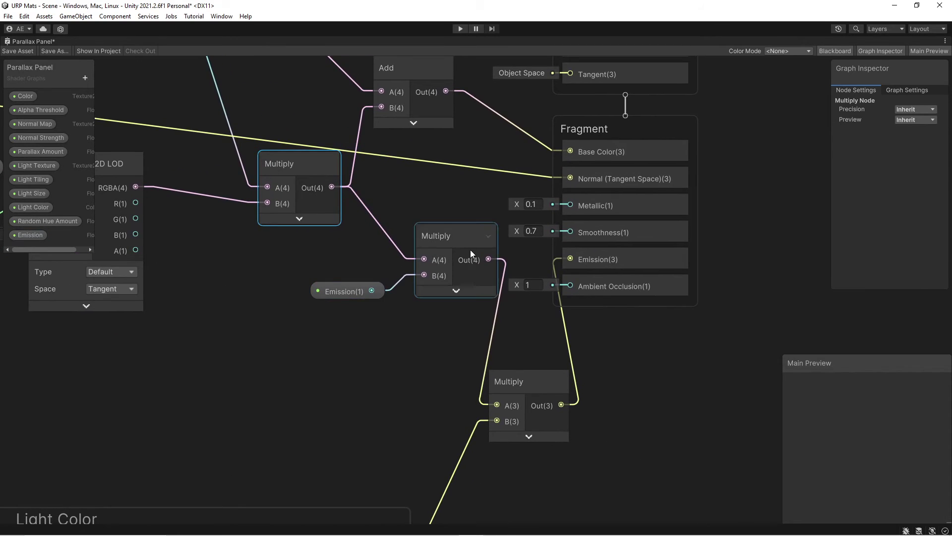
# Centre the Light Color group and move the Light Tiling node slightly right
pyautogui.scroll(-4, 468, 355)
pyautogui.moveTo(439, 361); pyautogui.dragTo(486, 203, button='middle')
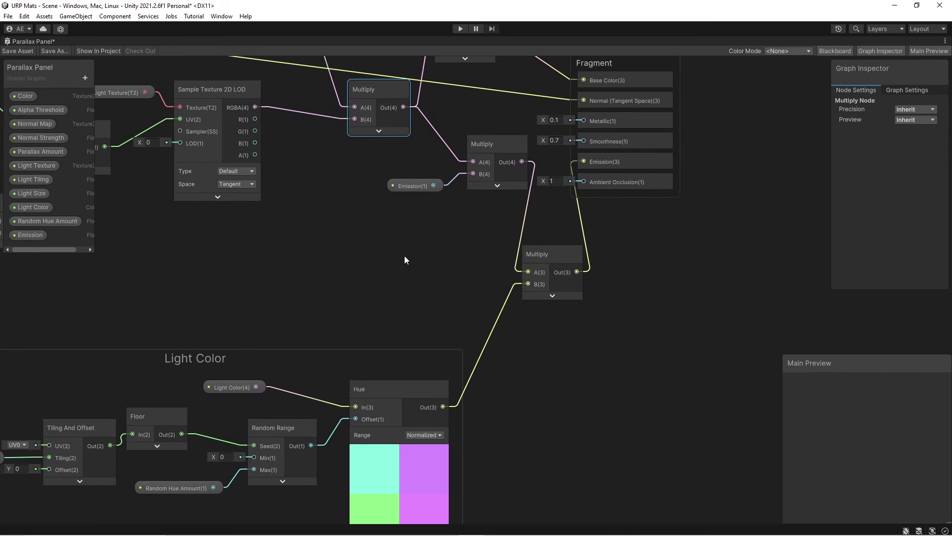
pyautogui.moveTo(403, 255); pyautogui.dragTo(359, 311, button='middle')
pyautogui.scroll(4, 401, 291)
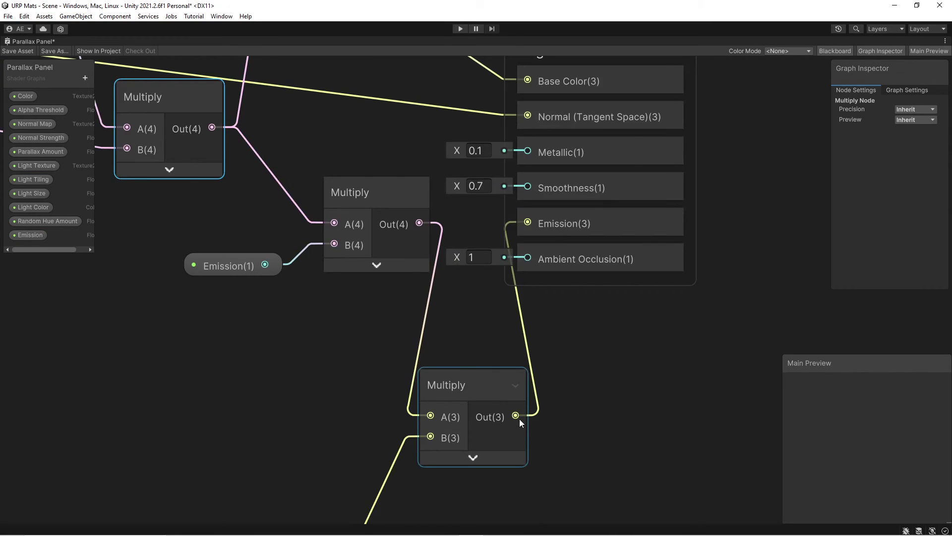
pyautogui.scroll(-2, 227, 439)
pyautogui.moveTo(227, 440); pyautogui.dragTo(386, 341, button='middle')
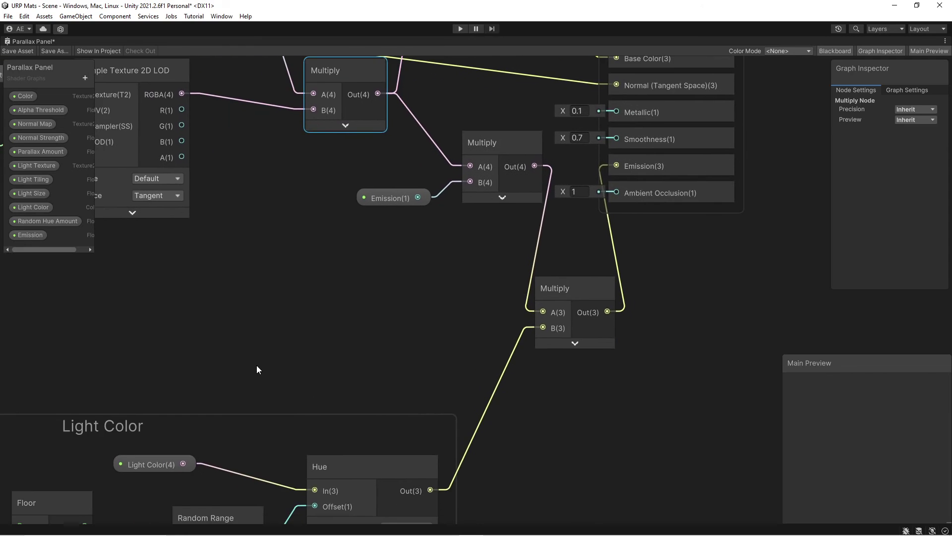
pyautogui.moveTo(257, 369); pyautogui.dragTo(542, 153, button='middle')
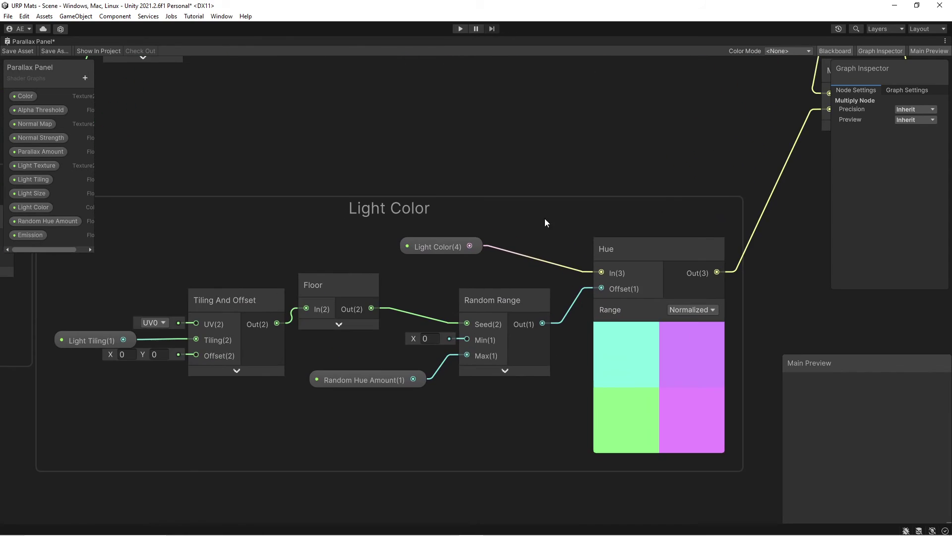
pyautogui.moveTo(338, 250); pyautogui.dragTo(348, 188, button='middle')
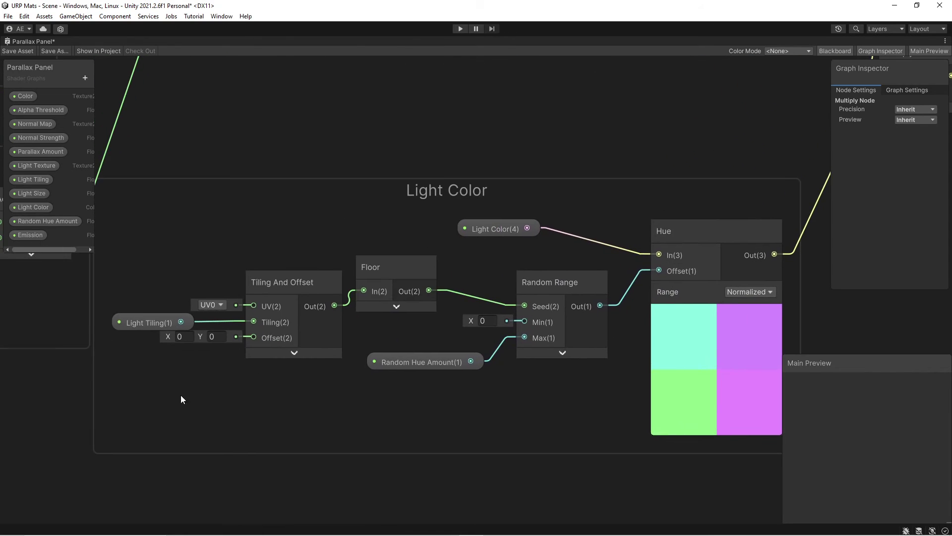
pyautogui.click(147, 331)
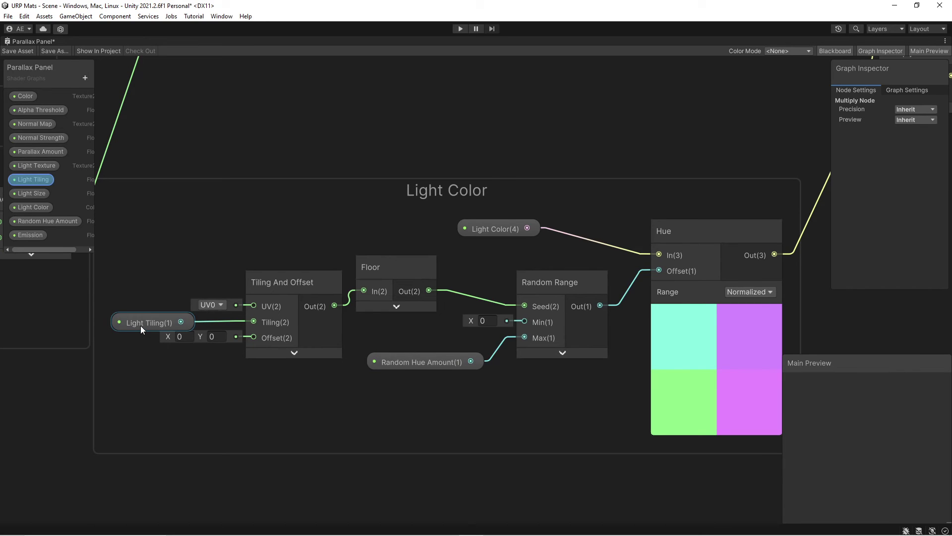
pyautogui.moveTo(141, 326); pyautogui.dragTo(157, 325)
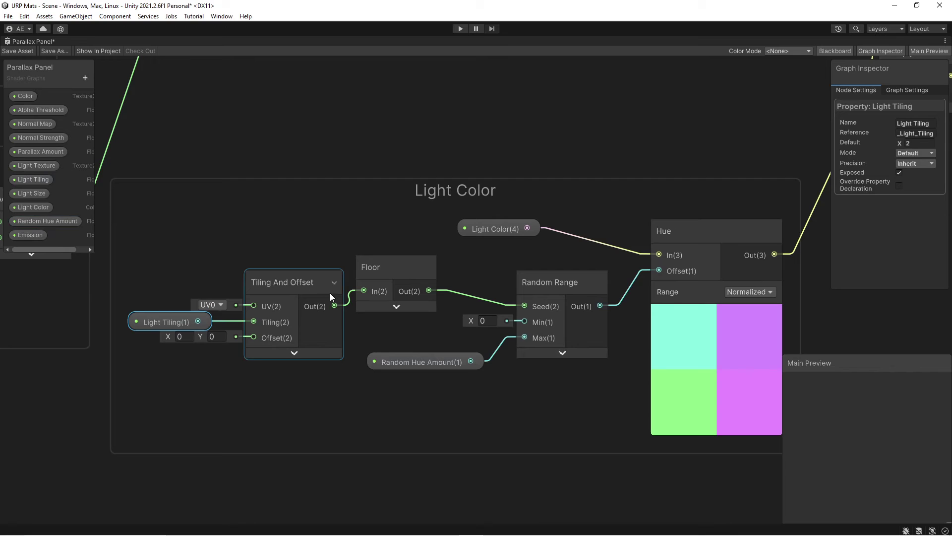
# Move the Light Color node slightly right and keep the Hue range Normalized
pyautogui.click(397, 307)
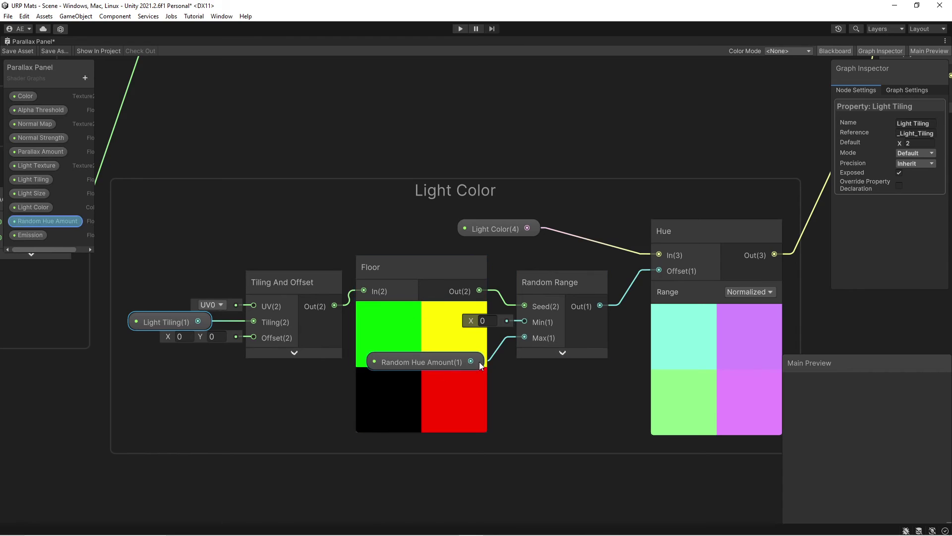
pyautogui.click(421, 308)
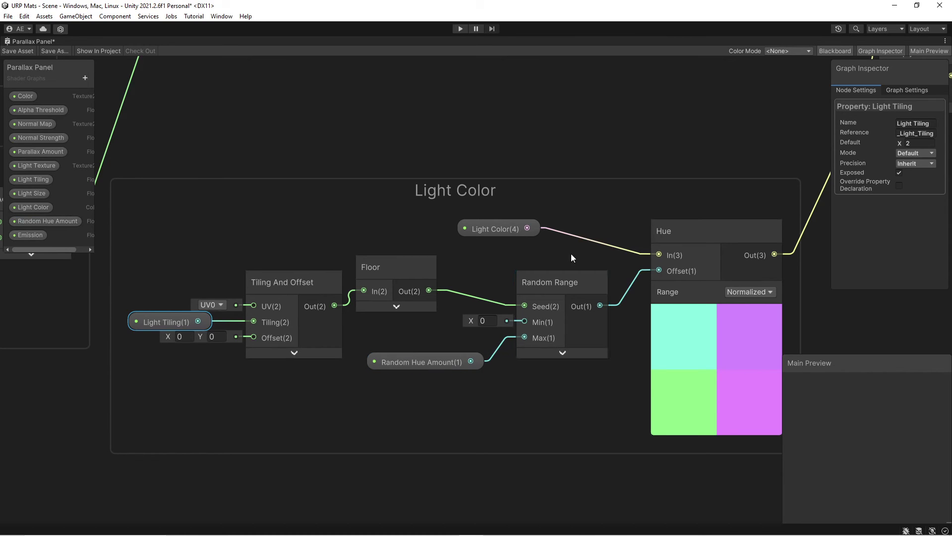
pyautogui.moveTo(501, 263); pyautogui.dragTo(258, 252, button='middle')
pyautogui.scroll(1, 263, 257)
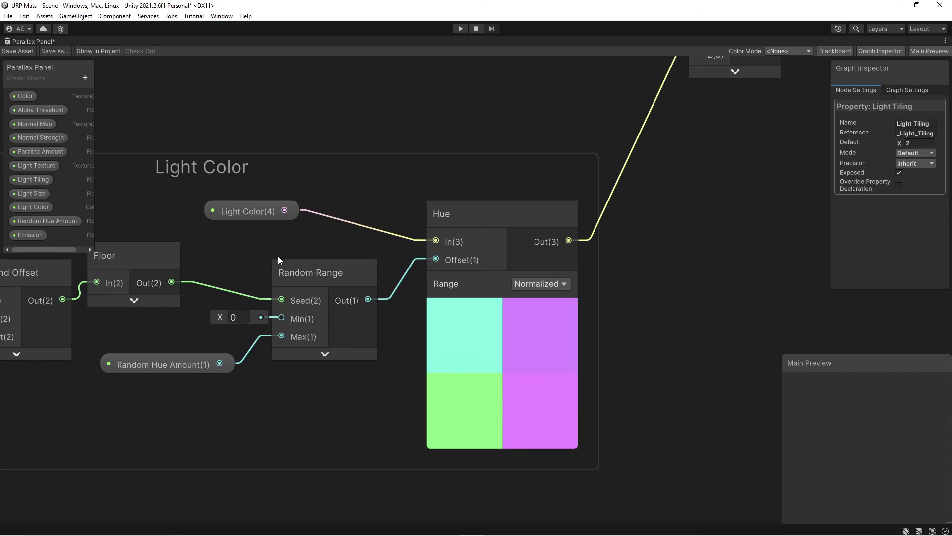
pyautogui.moveTo(262, 209); pyautogui.dragTo(315, 213)
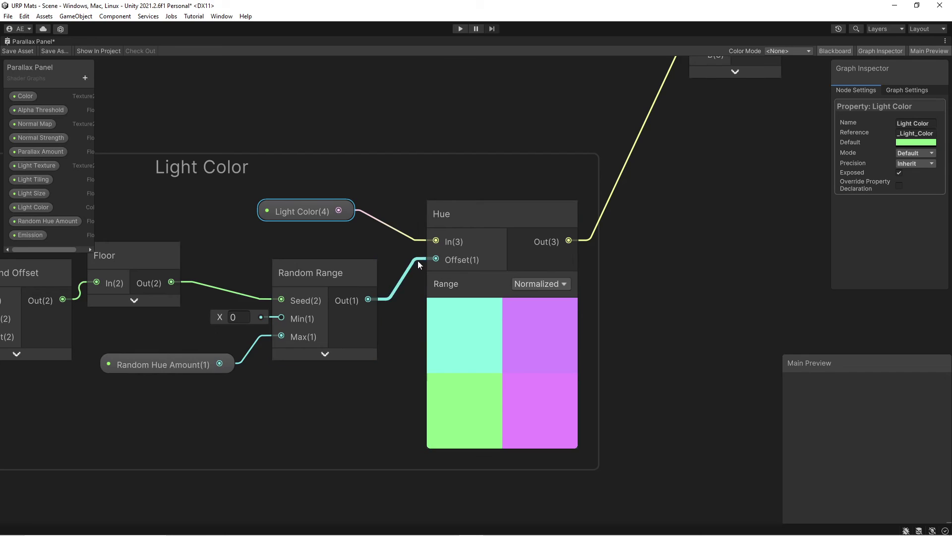
pyautogui.click(545, 284)
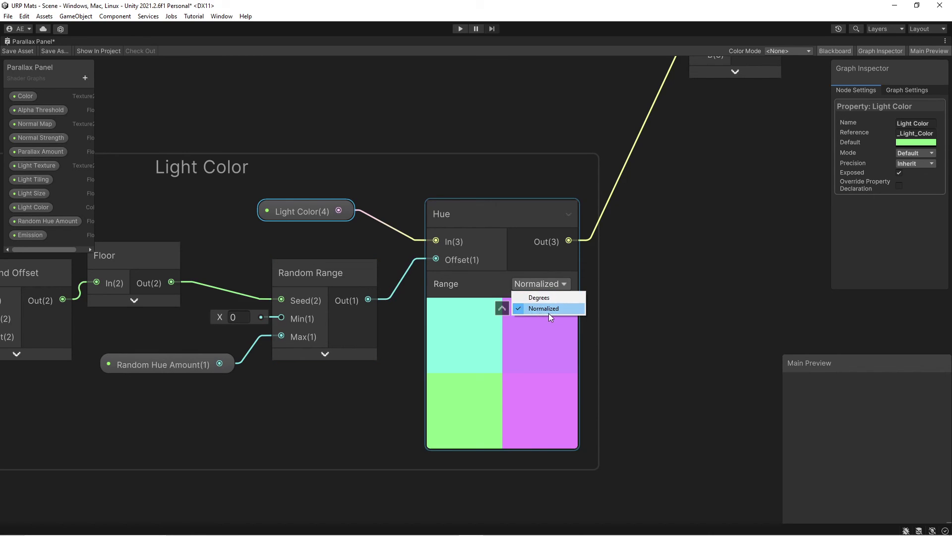
pyautogui.click(512, 246)
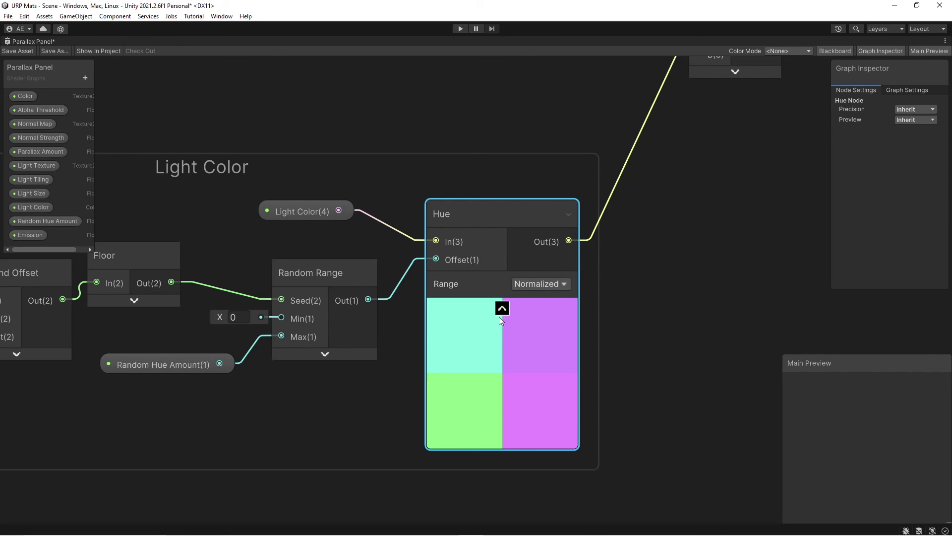
pyautogui.scroll(-2, 564, 326)
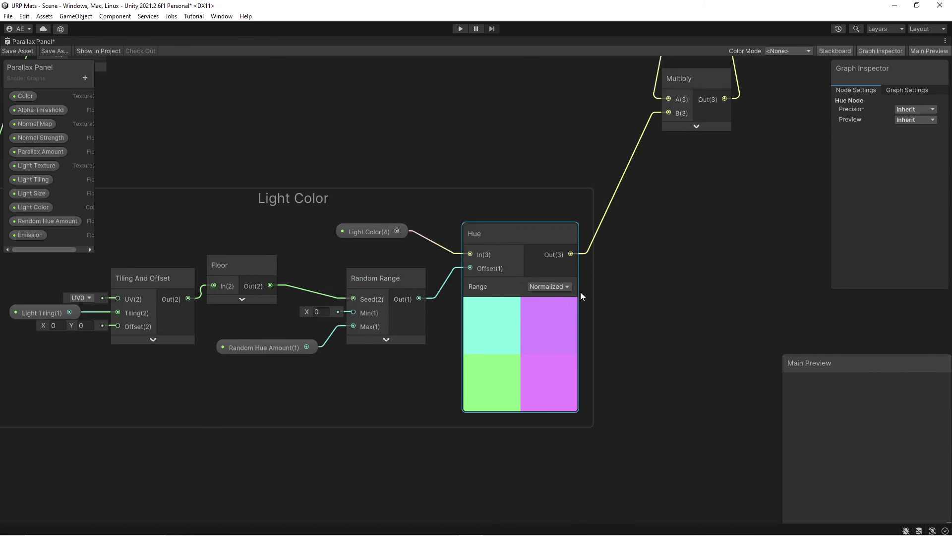
pyautogui.moveTo(580, 292); pyautogui.dragTo(515, 334, button='middle')
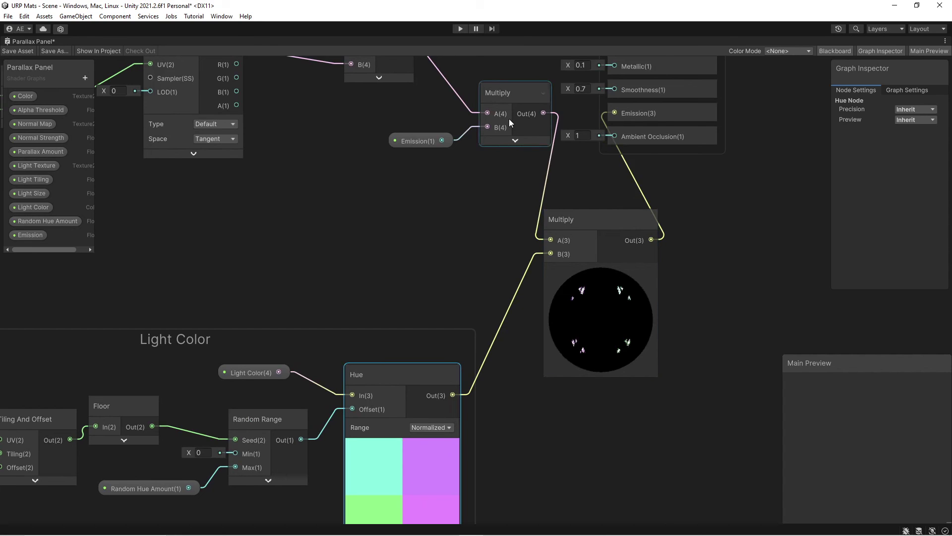
pyautogui.scroll(2, 610, 326)
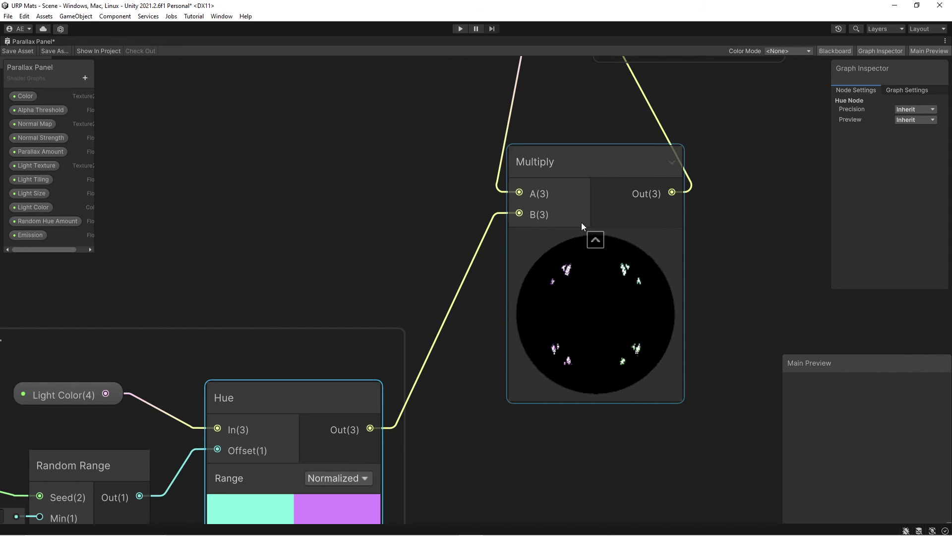
pyautogui.click(595, 239)
pyautogui.moveTo(601, 130); pyautogui.dragTo(579, 355, button='middle')
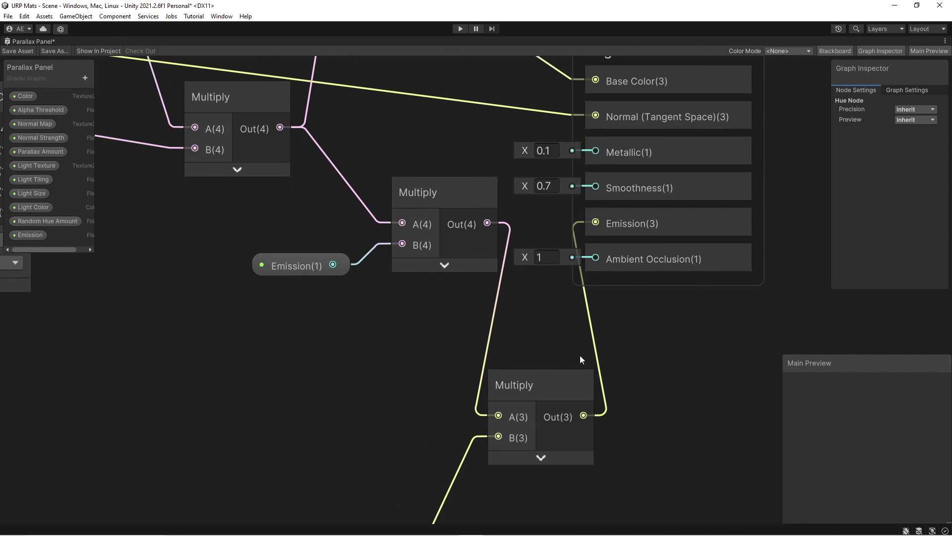
pyautogui.scroll(-1, 540, 269)
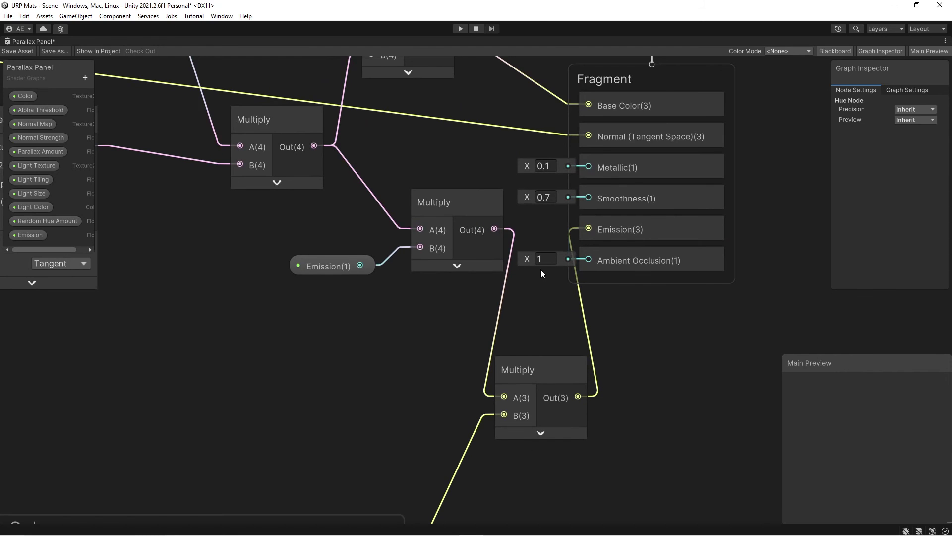
pyautogui.scroll(-3, 541, 270)
pyautogui.moveTo(385, 247); pyautogui.dragTo(447, 389, button='middle')
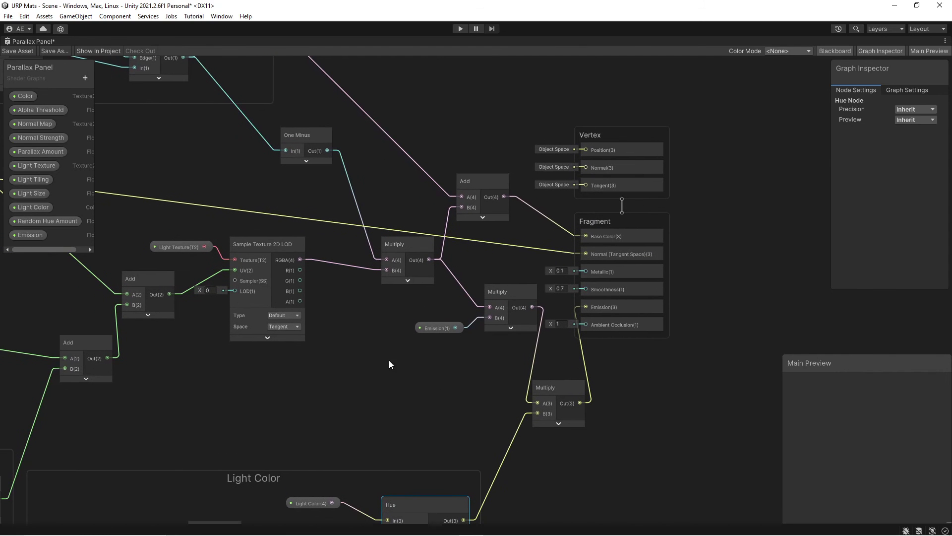